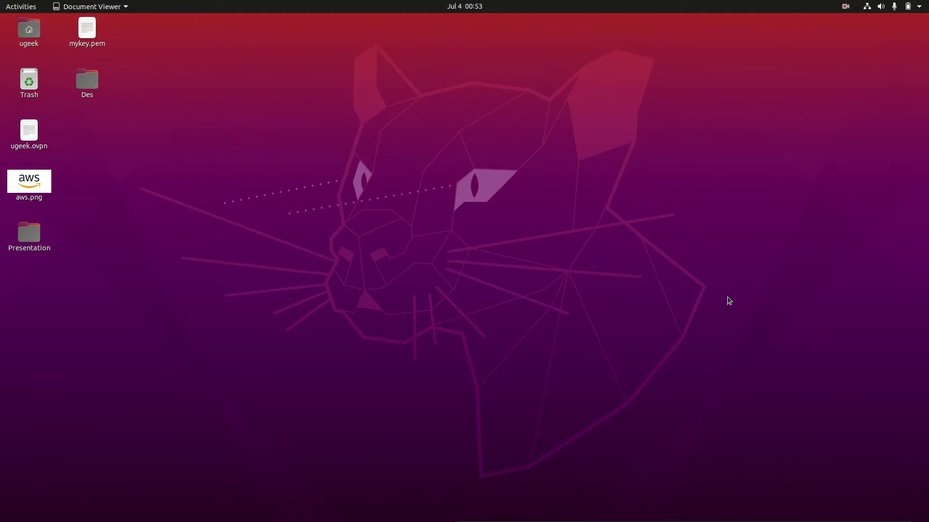
Step: Launch Oracle VM VirtualBox by searching 'virt' in the Activities overview
{"action": "key", "text": "super"}
{"action": "type", "text": "virt"}
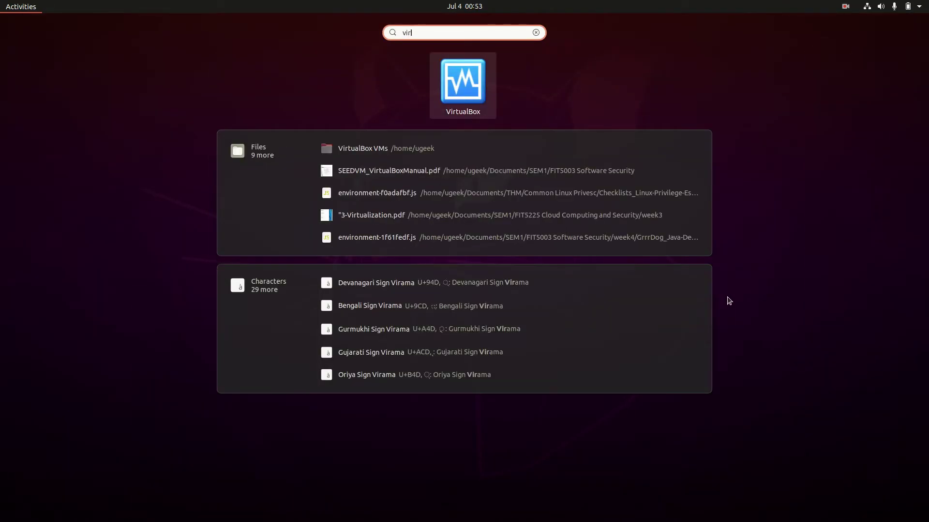
{"action": "key", "text": "Return"}
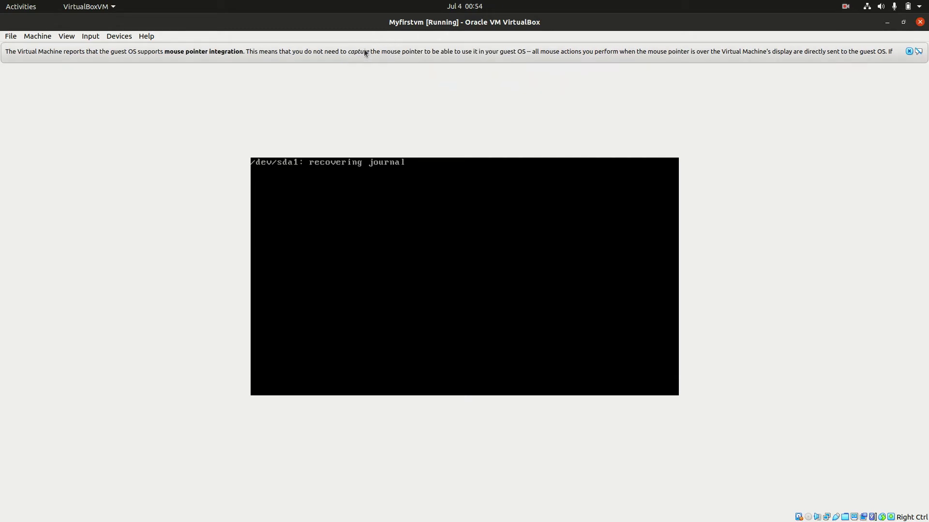
Step: Dismiss the mouse integration notice and log in to Myfirstvm with the user's password
{"action": "left_click", "coordinate": [909, 52]}
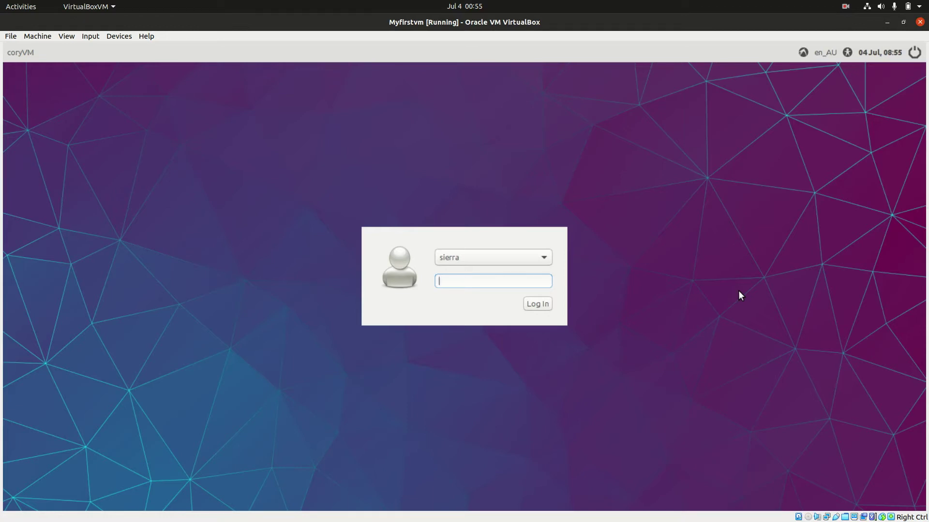
{"action": "type", "text": "xxx"}
{"action": "key", "text": "Return"}
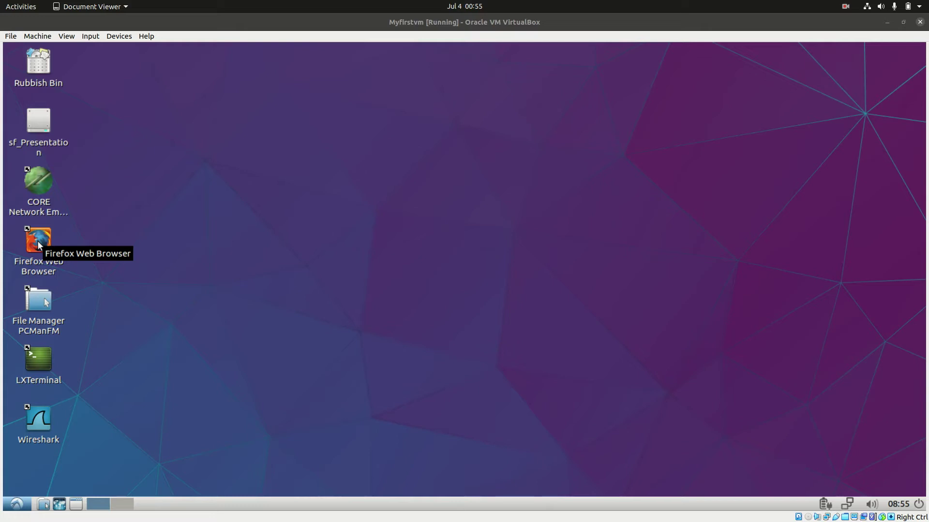
Step: Open Firefox in the VM, search 'xampp download' and open the Apache Friends page
{"action": "left_click", "coordinate": [38, 245]}
{"action": "double_click", "coordinate": [38, 245]}
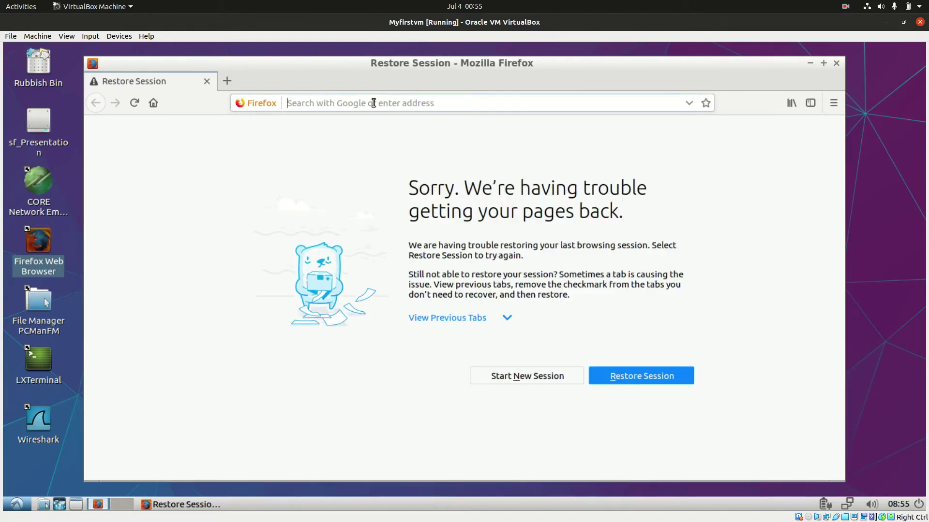
{"action": "type", "text": "xam"}
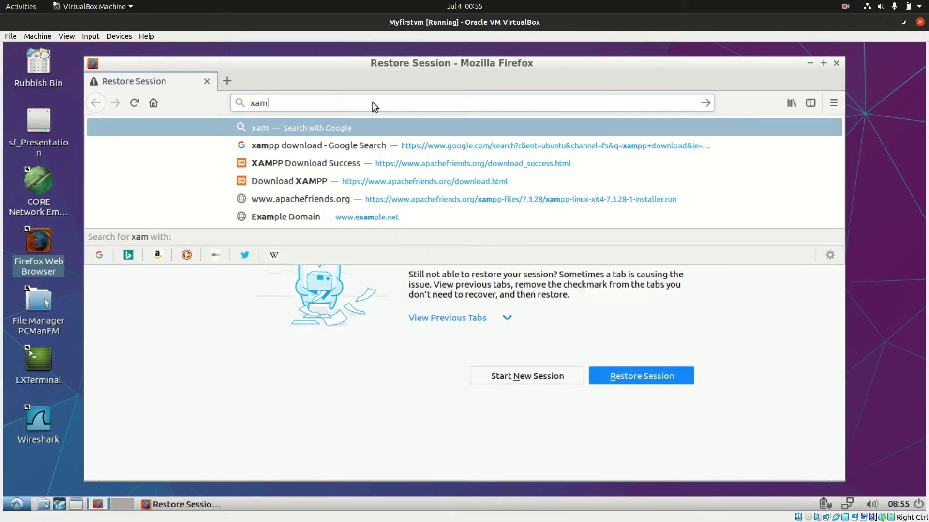
{"action": "type", "text": "pp do"}
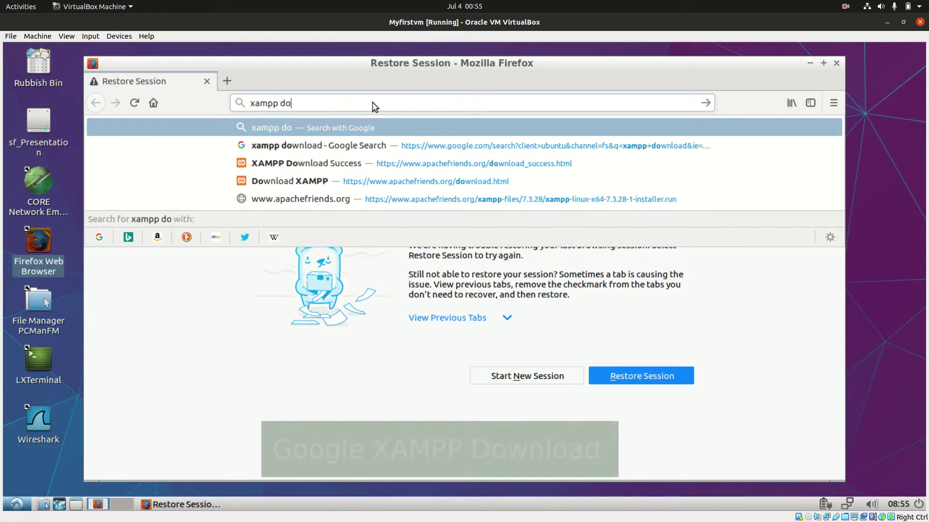
{"action": "type", "text": "wnload"}
{"action": "key", "text": "Return"}
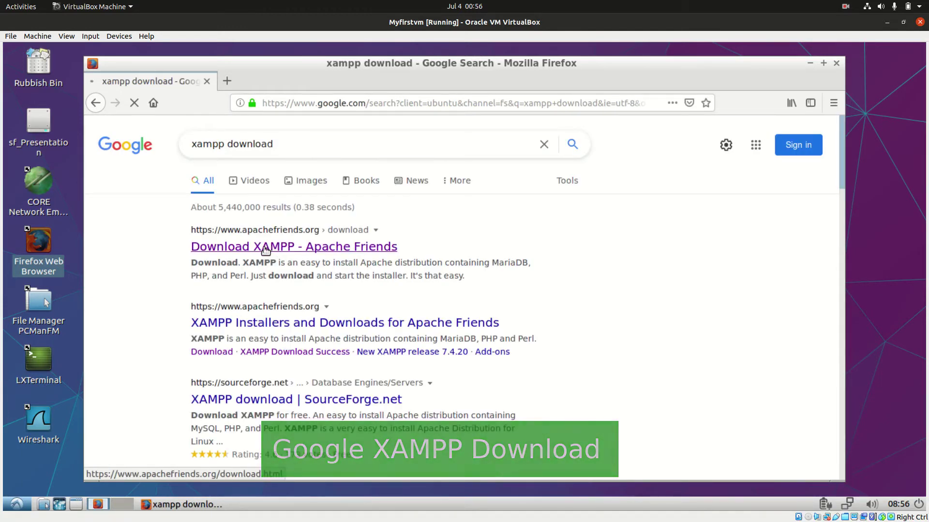
{"action": "left_click", "coordinate": [266, 250]}
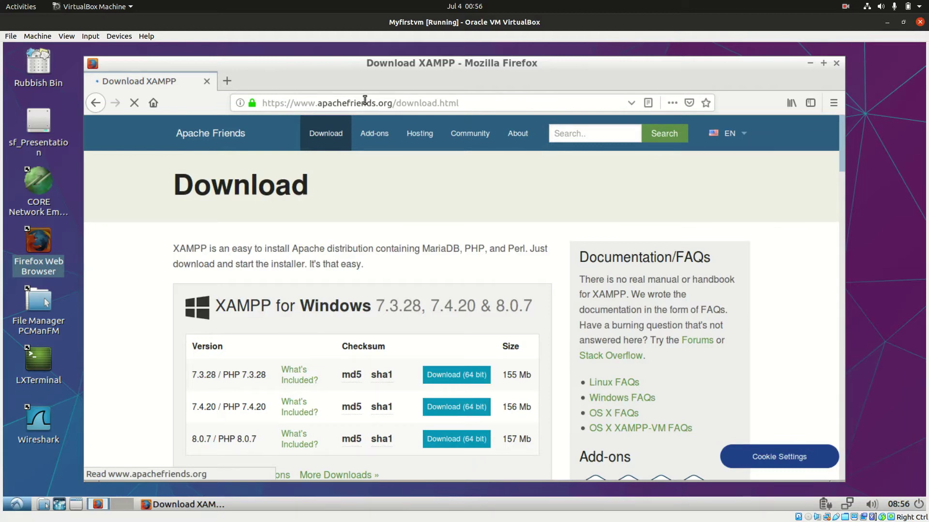
Step: Download the XAMPP 7.3.28 Linux 64-bit installer and dismiss the file prompt
{"action": "scroll", "coordinate": [367, 259], "scroll_direction": "down", "scroll_amount": 3}
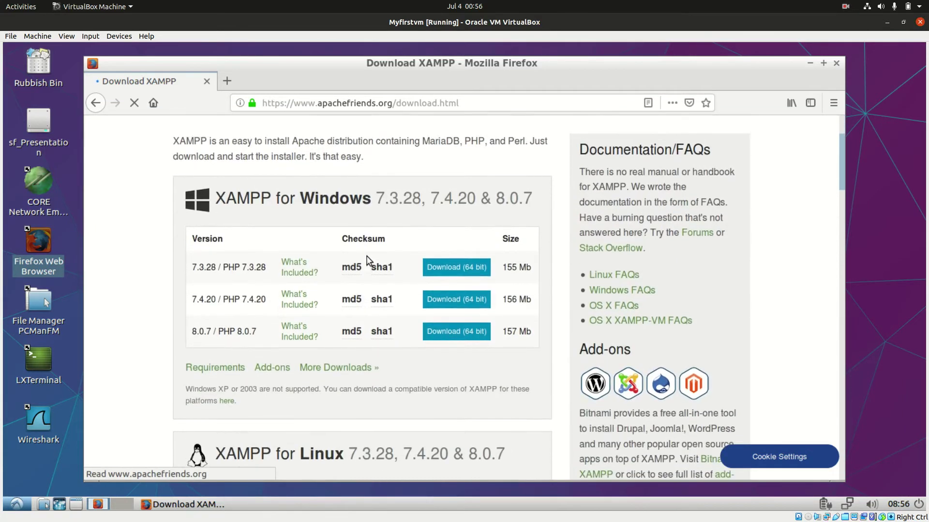
{"action": "scroll", "coordinate": [366, 261], "scroll_direction": "up", "scroll_amount": 2}
{"action": "scroll", "coordinate": [360, 274], "scroll_direction": "down", "scroll_amount": 2}
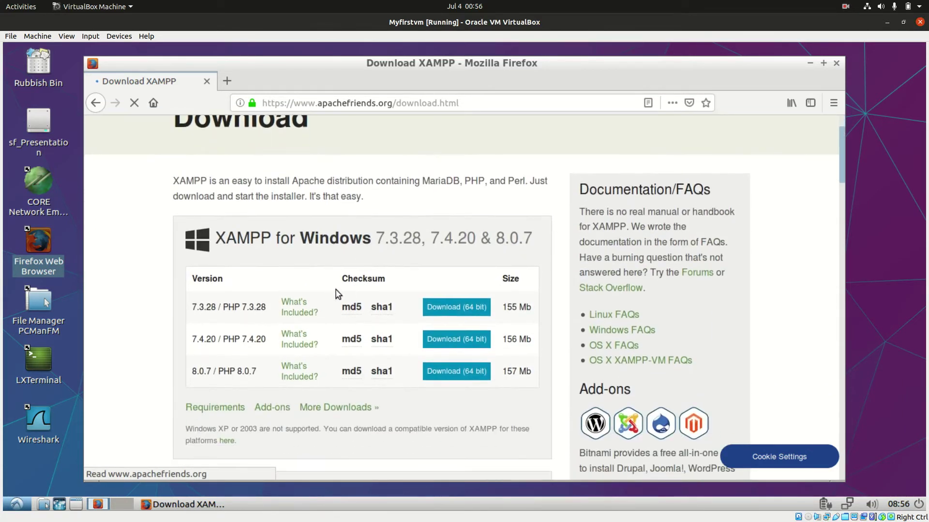
{"action": "scroll", "coordinate": [315, 271], "scroll_direction": "down", "scroll_amount": 2}
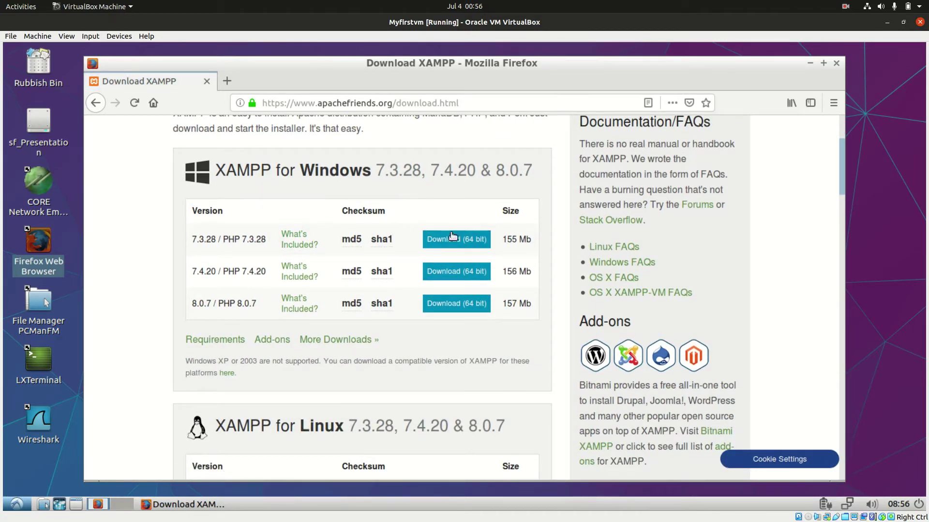
{"action": "scroll", "coordinate": [370, 266], "scroll_direction": "down", "scroll_amount": 5}
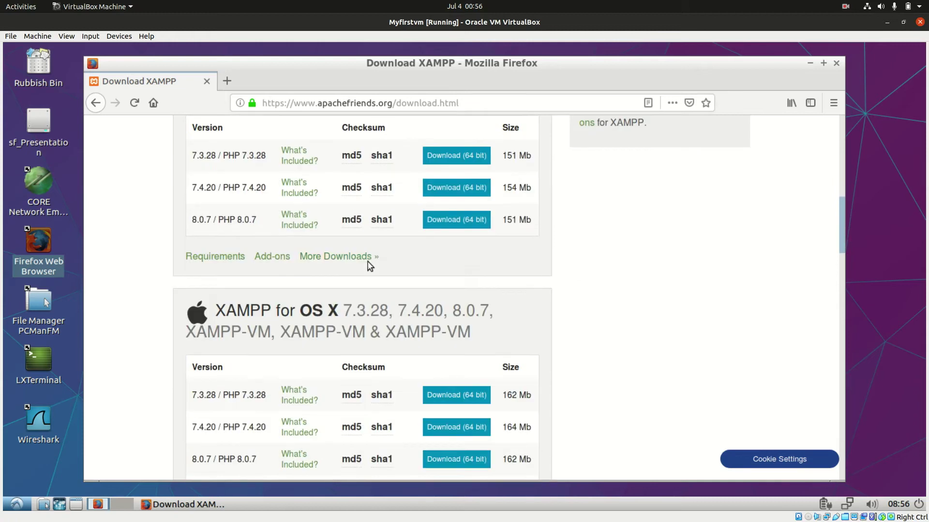
{"action": "scroll", "coordinate": [368, 263], "scroll_direction": "up", "scroll_amount": 5}
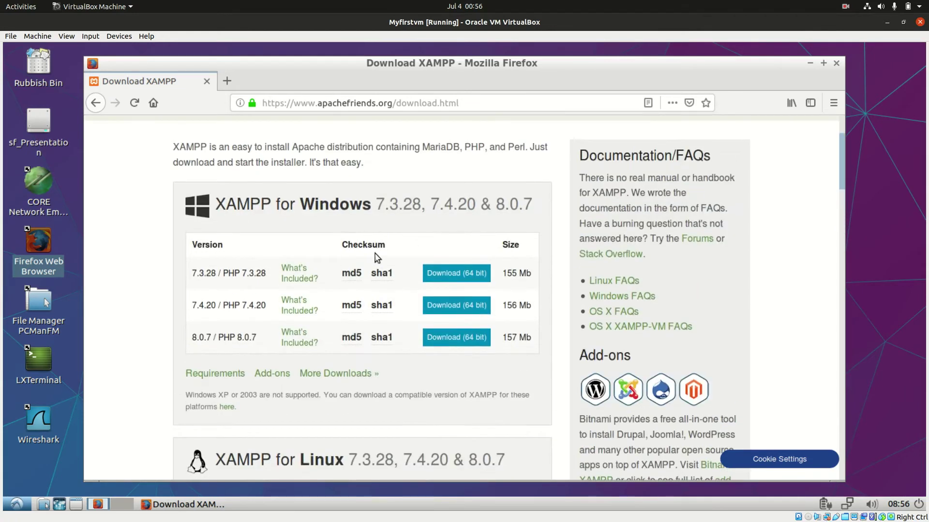
{"action": "scroll", "coordinate": [383, 271], "scroll_direction": "down", "scroll_amount": 4}
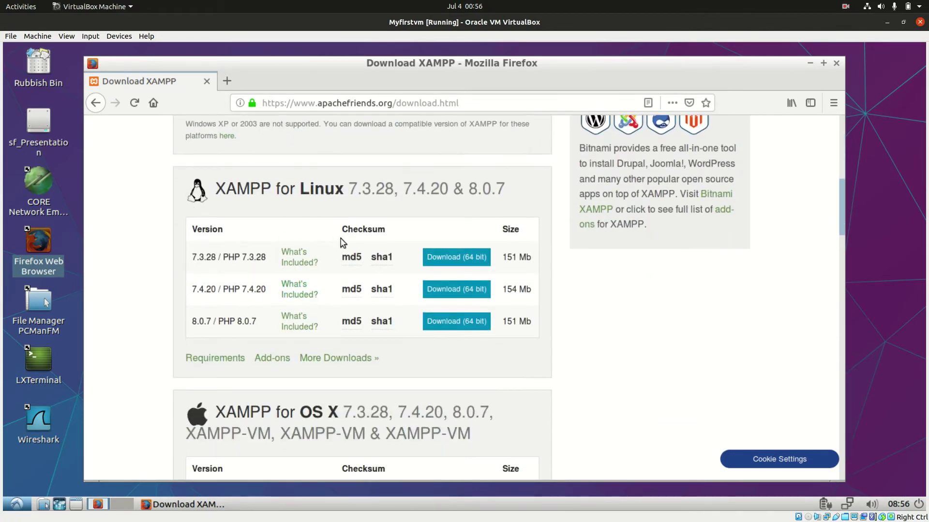
{"action": "left_click", "coordinate": [445, 258]}
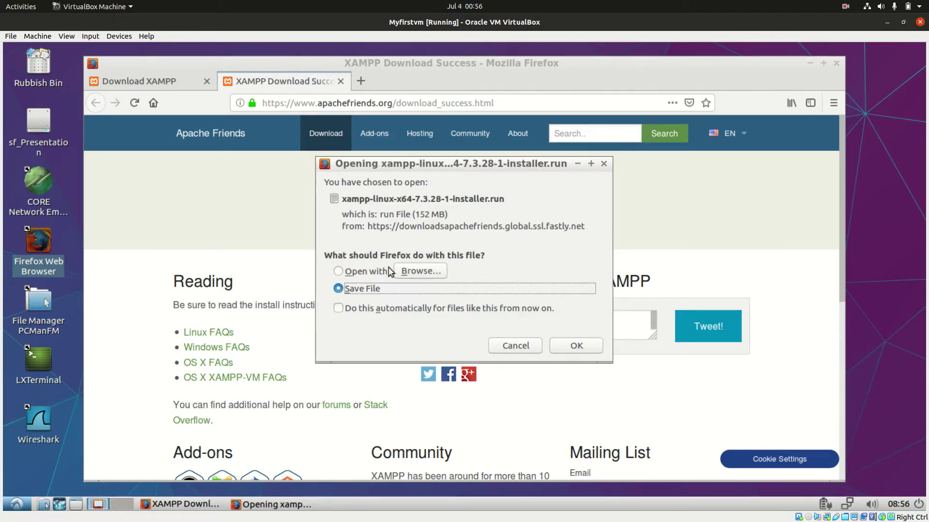
{"action": "left_click", "coordinate": [515, 343]}
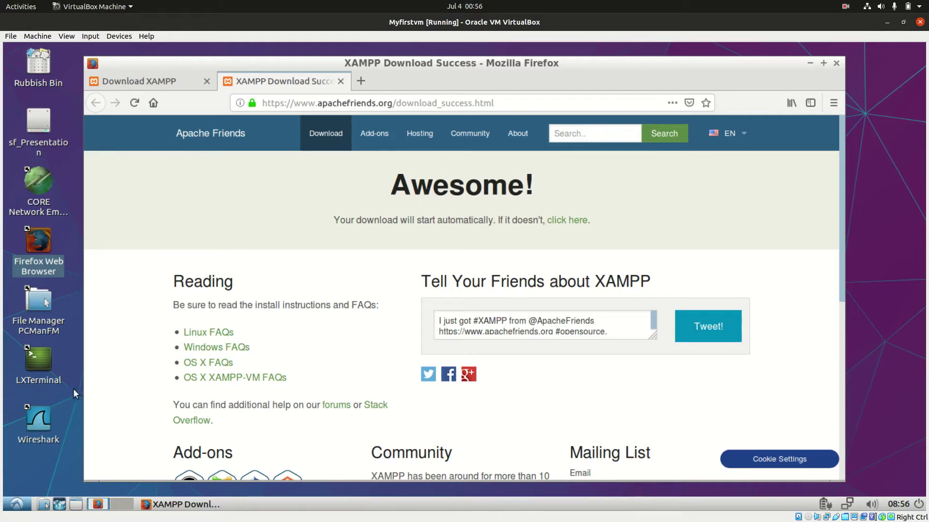
Step: Open LXTerminal, then move and enlarge its window over Firefox
{"action": "left_click", "coordinate": [39, 366]}
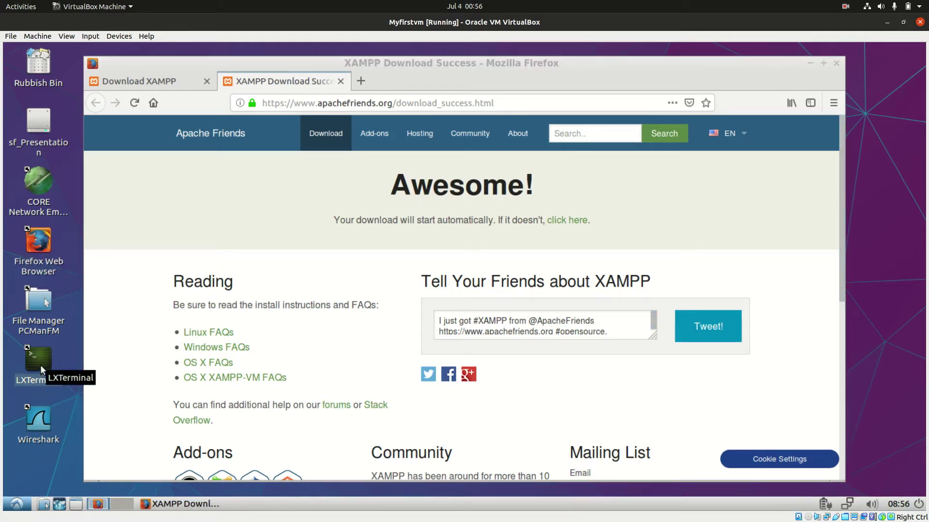
{"action": "double_click", "coordinate": [40, 361]}
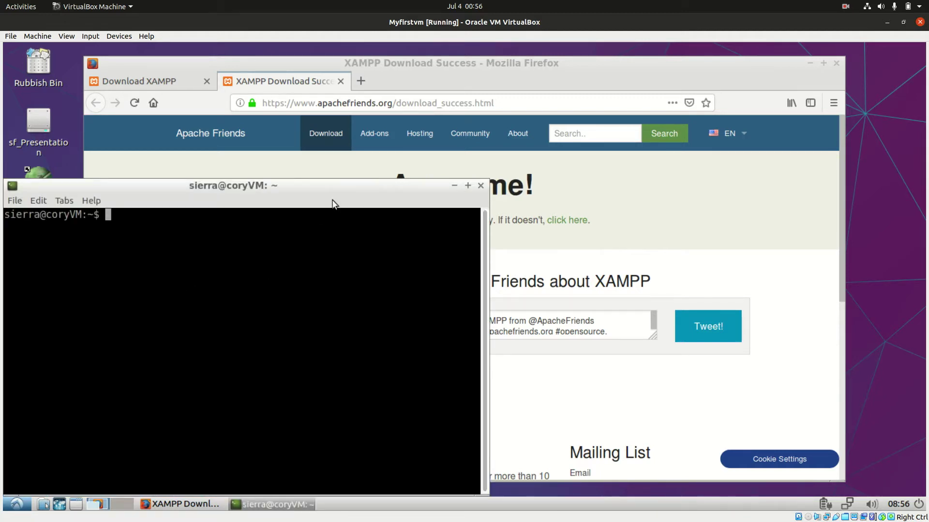
{"action": "left_click_drag", "start_coordinate": [333, 202], "coordinate": [404, 87]}
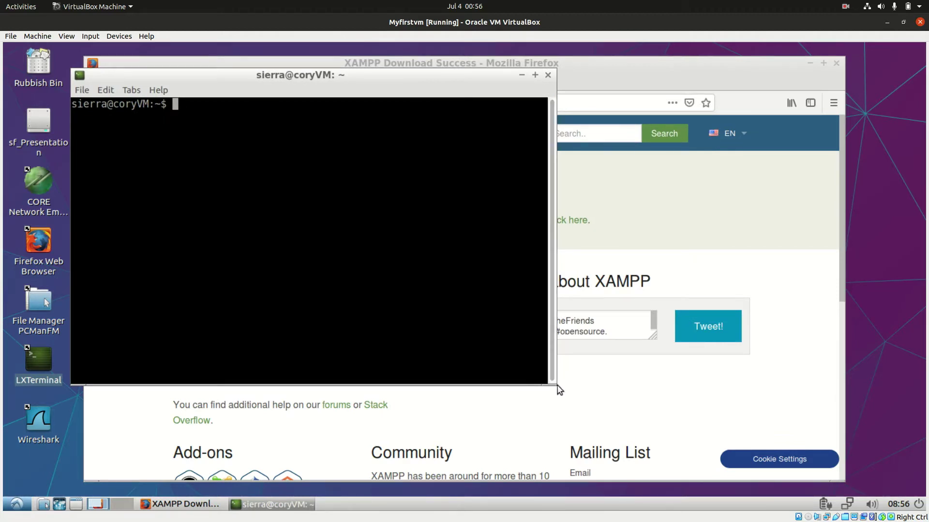
{"action": "left_click_drag", "start_coordinate": [556, 384], "coordinate": [778, 407]}
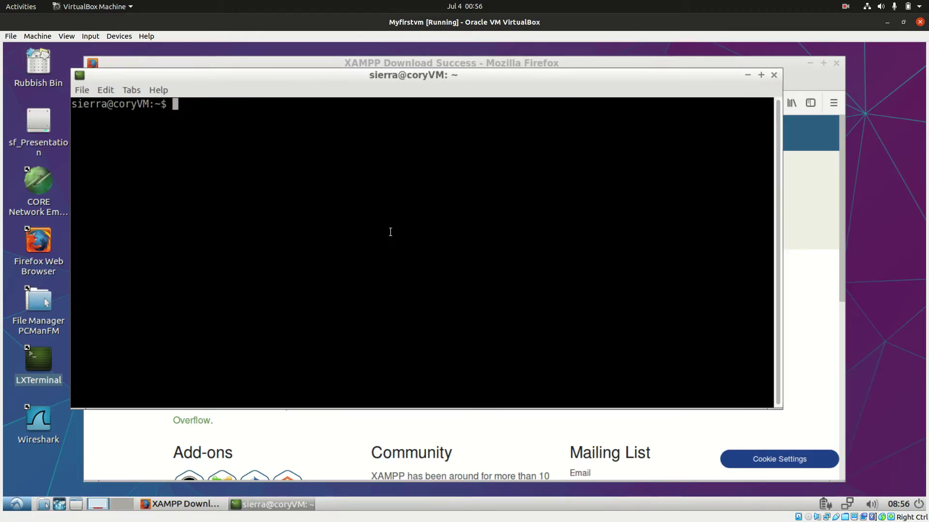
Step: Change into the Downloads folder and list its files
{"action": "type", "text": "cd Dow"}
{"action": "key", "text": "Tab"}
{"action": "key", "text": "Return"}
{"action": "type", "text": "ls"}
{"action": "key", "text": "Return"}
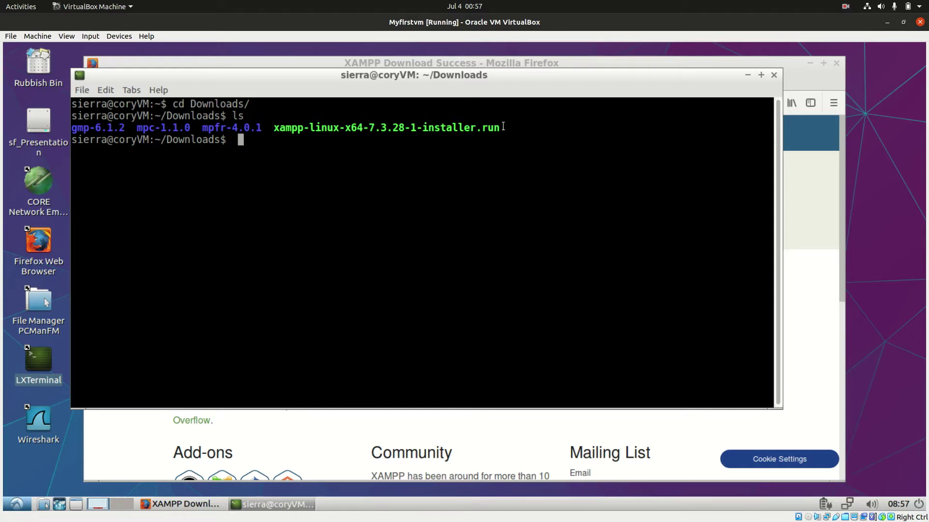
Step: Make xampp-linux-x64-7.3.28-1-installer.run executable with chmod +x and verify it with ls -l
{"action": "key", "text": "BackSpace"}
{"action": "type", "text": "chmod +x xam"}
{"action": "key", "text": "Tab"}
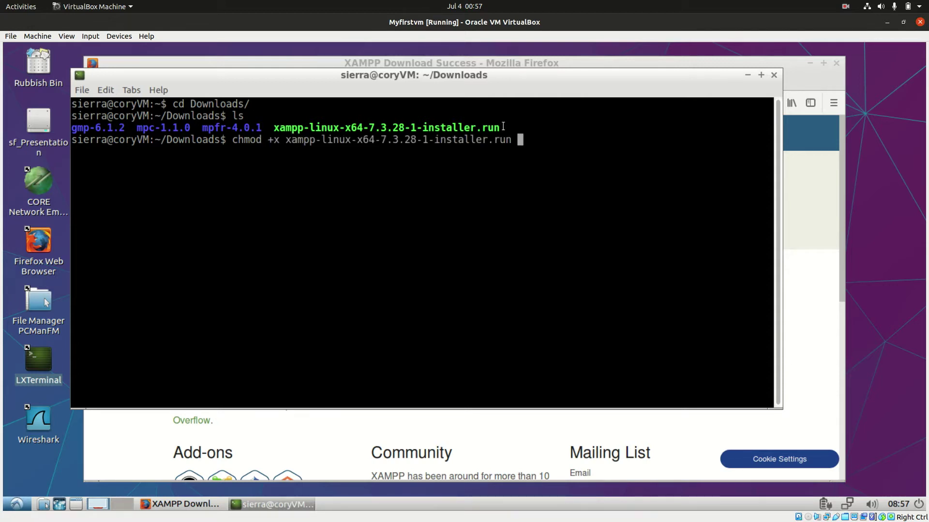
{"action": "key", "text": "Return"}
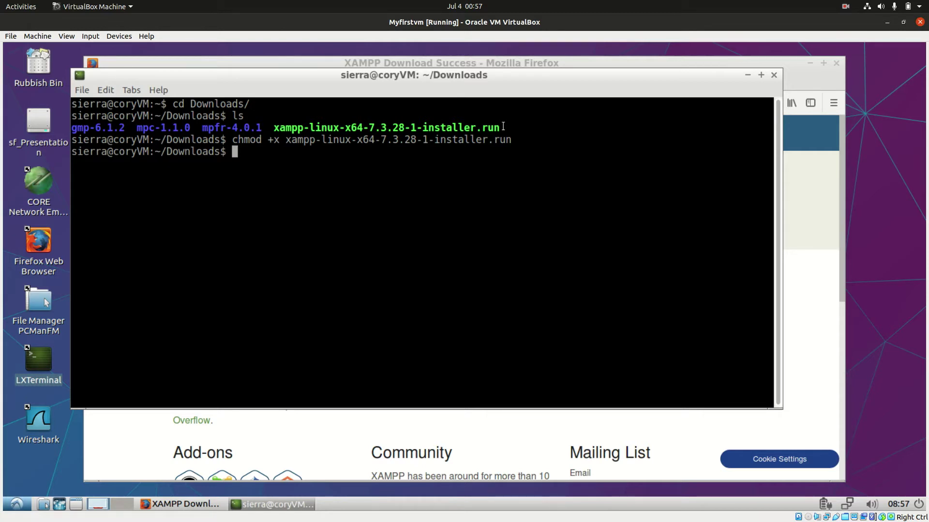
{"action": "type", "text": "ls -l xa"}
{"action": "key", "text": "Tab"}
{"action": "key", "text": "Return"}
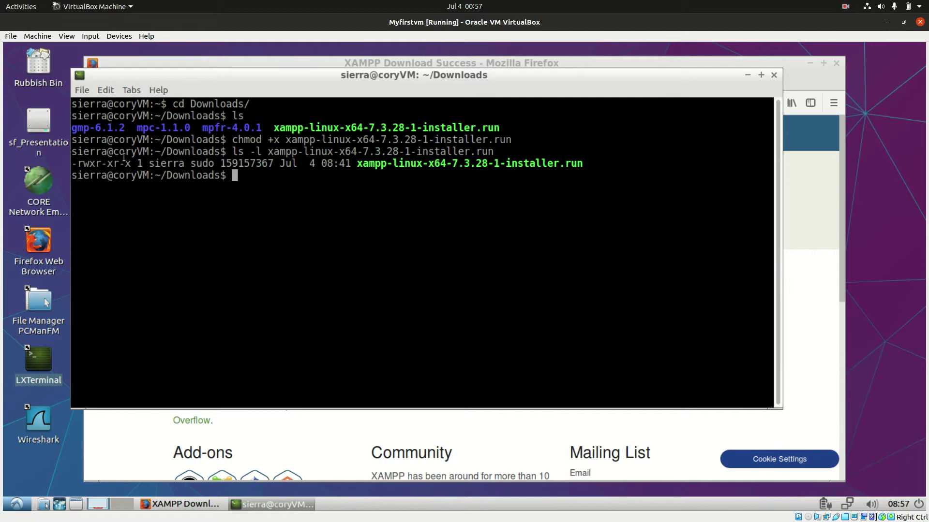
Step: Clear the terminal and enter ./xampp-linux-x64-7.3.28-1-installer.run at the prompt
{"action": "type", "text": "celar"}
{"action": "key", "text": "Return"}
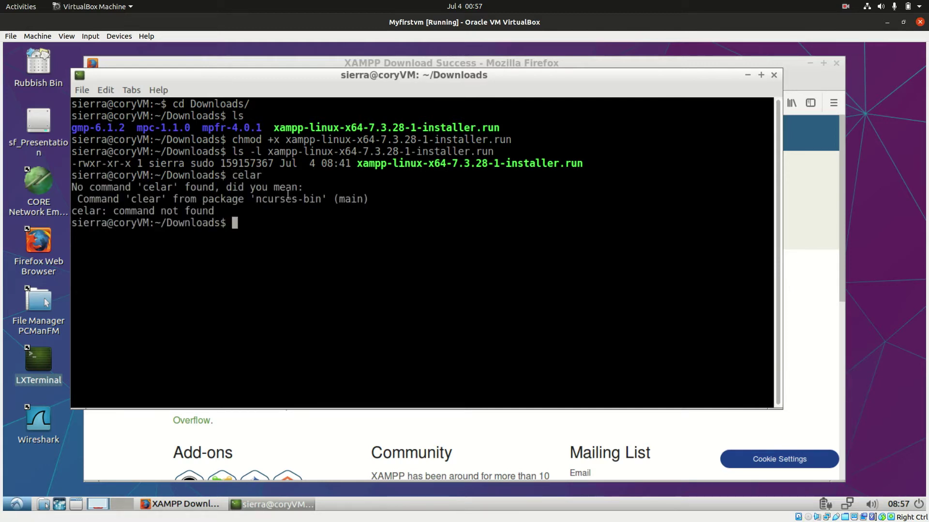
{"action": "key", "text": "ctrl+c"}
{"action": "type", "text": "clee"}
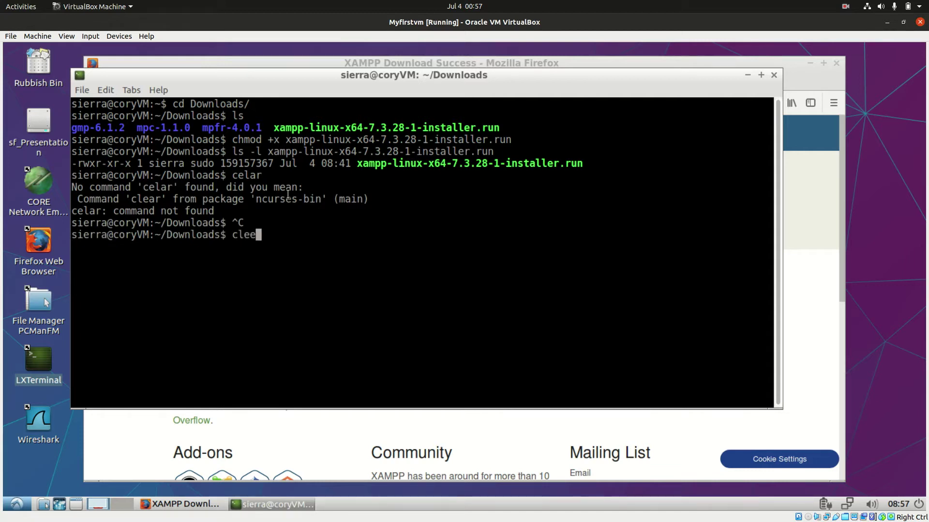
{"action": "type", "text": "ar"}
{"action": "key", "text": "Return"}
{"action": "key", "text": "ctrl+l"}
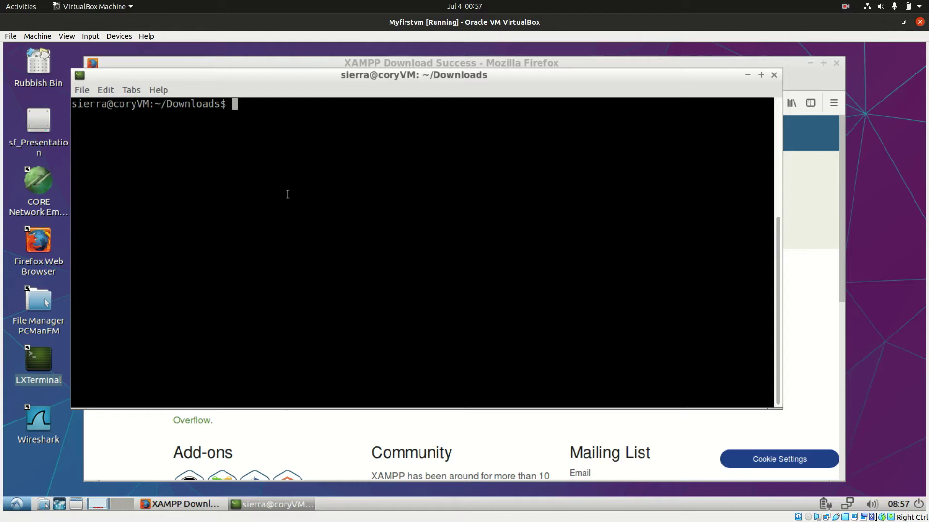
{"action": "type", "text": "./x"}
{"action": "key", "text": "Tab"}
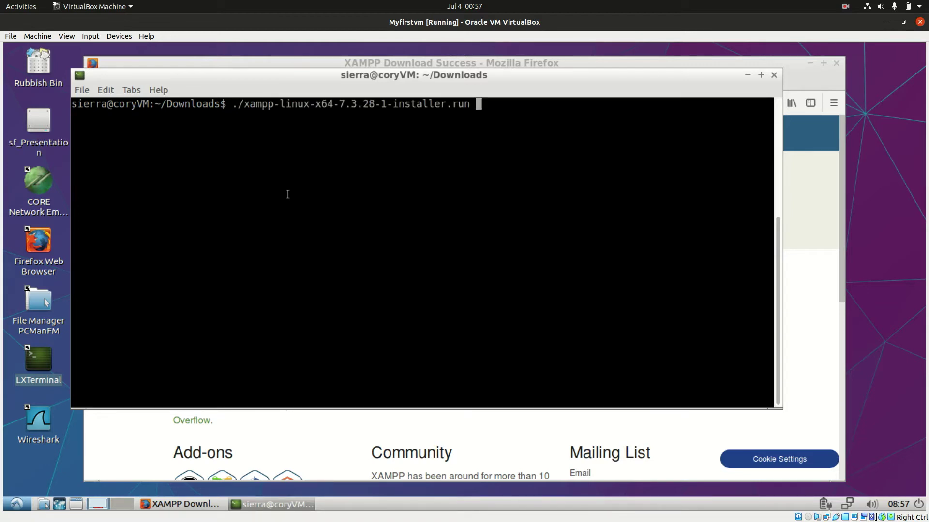
Step: Run the installer, dismiss the root-privileges error, and rerun it with sudo and the password
{"action": "key", "text": "Return"}
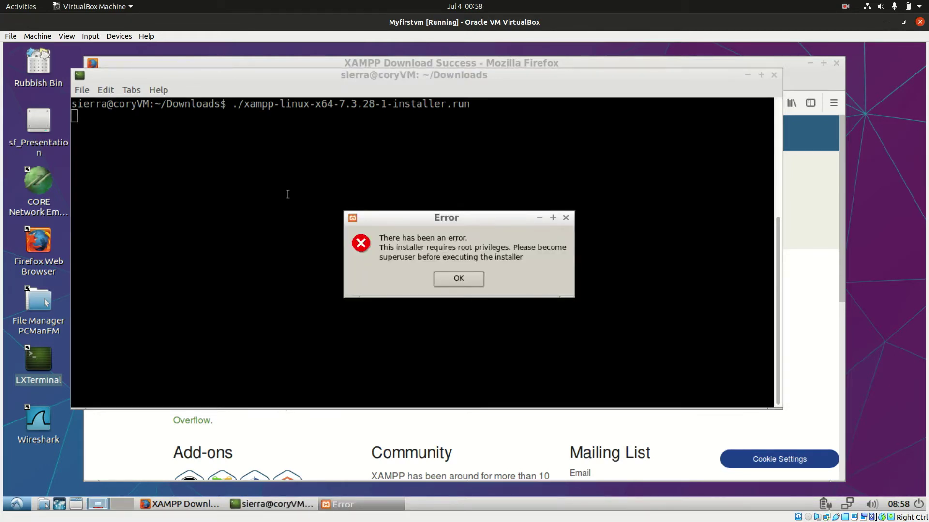
{"action": "left_click", "coordinate": [457, 279]}
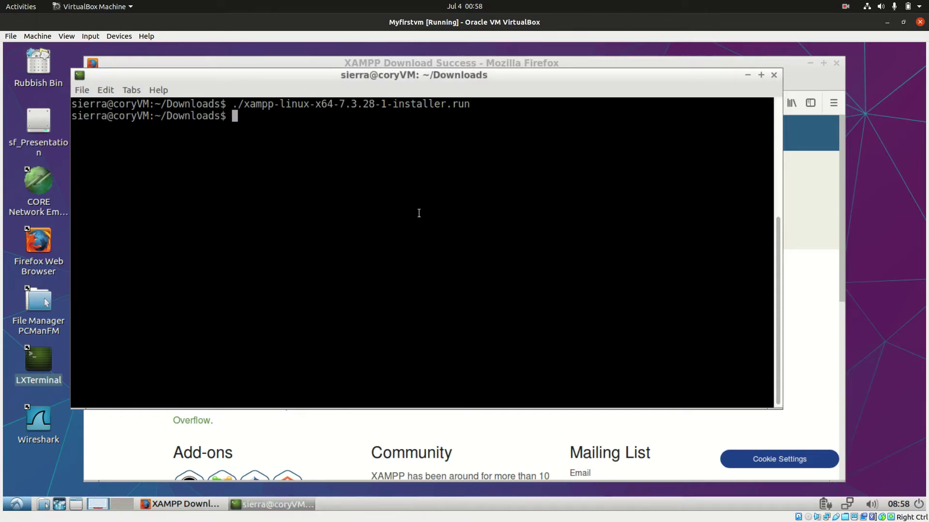
{"action": "type", "text": "sudo ./xam"}
{"action": "key", "text": "Tab"}
{"action": "key", "text": "Return"}
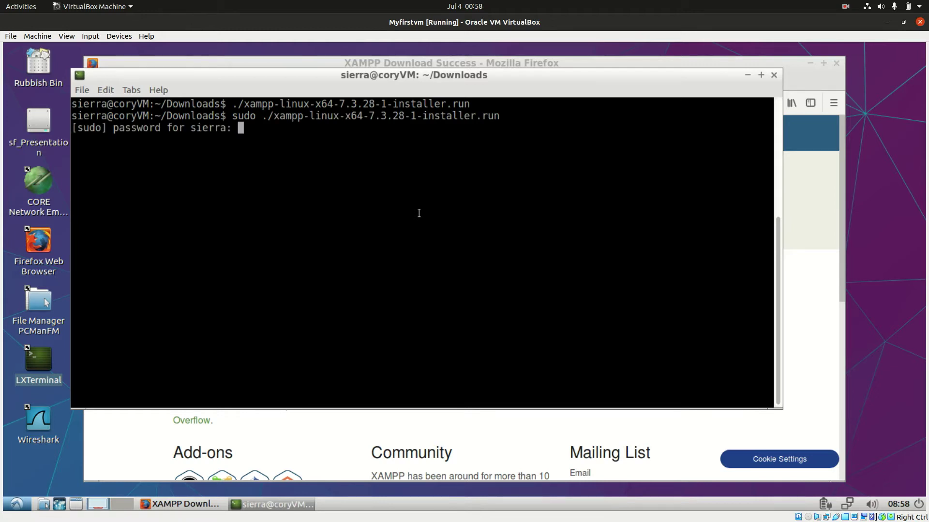
{"action": "key", "text": "Return"}
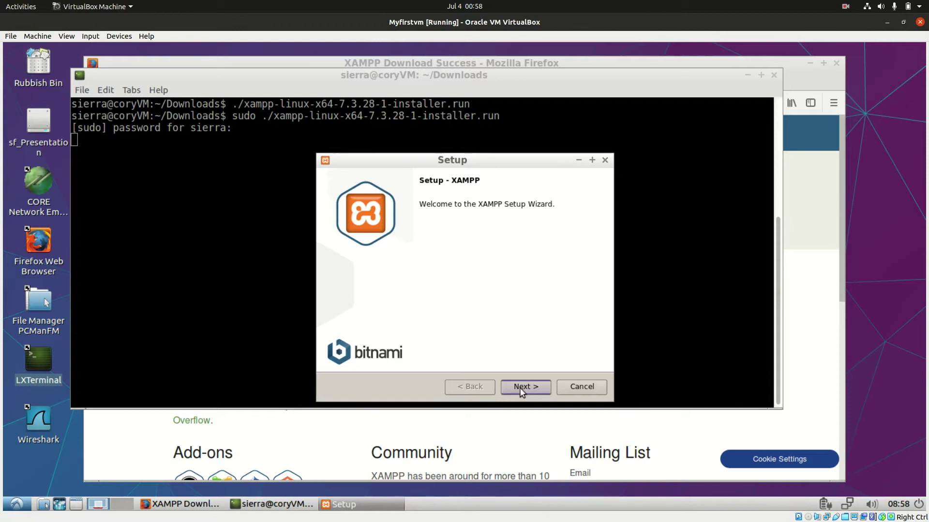
Step: Accept the default components and /opt/lampp directory, skip Bitnami, and begin installing XAMPP
{"action": "left_click", "coordinate": [521, 387]}
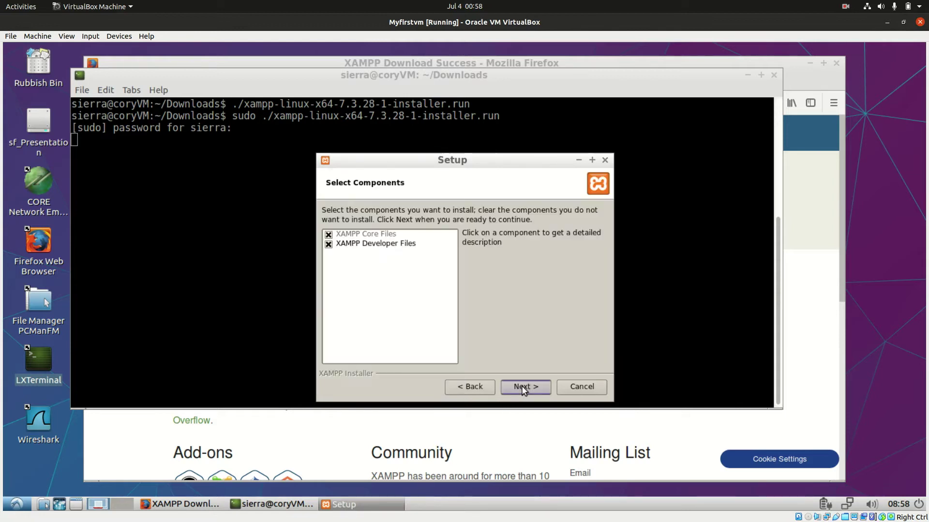
{"action": "left_click", "coordinate": [521, 387]}
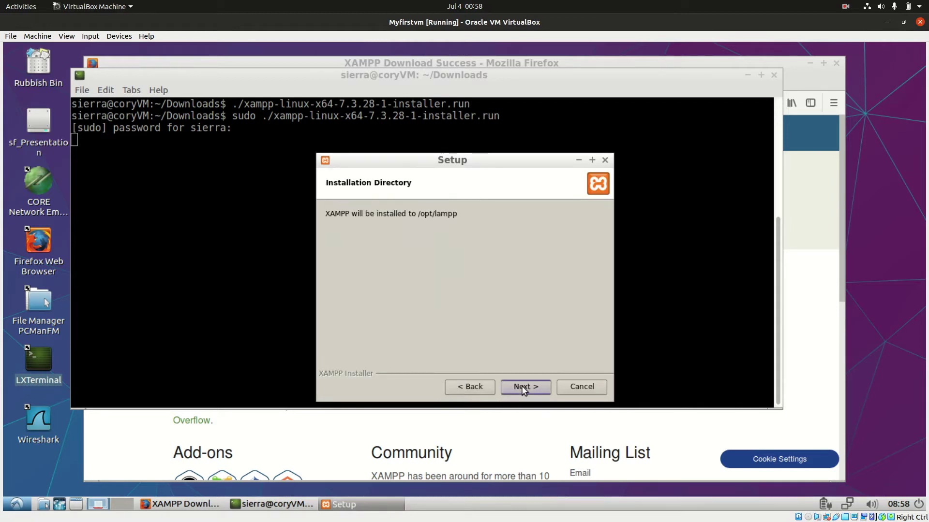
{"action": "left_click", "coordinate": [524, 387]}
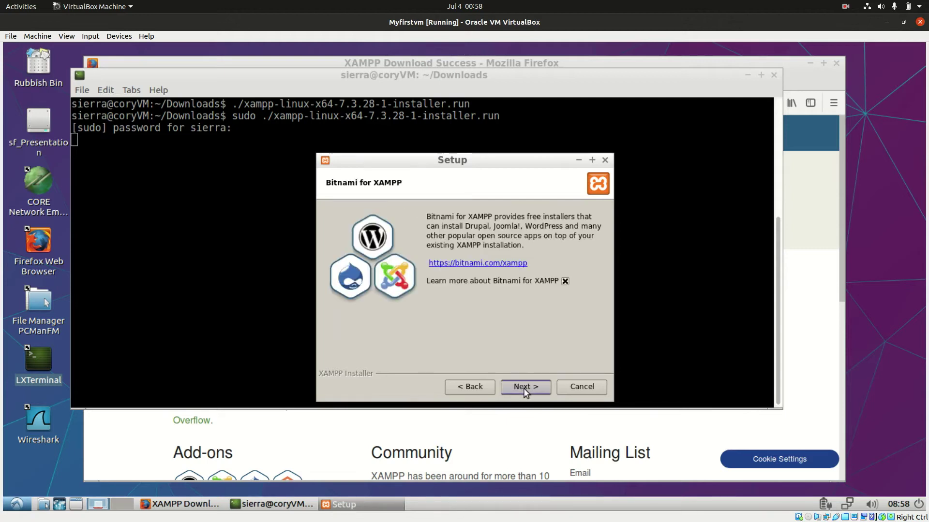
{"action": "left_click", "coordinate": [523, 387]}
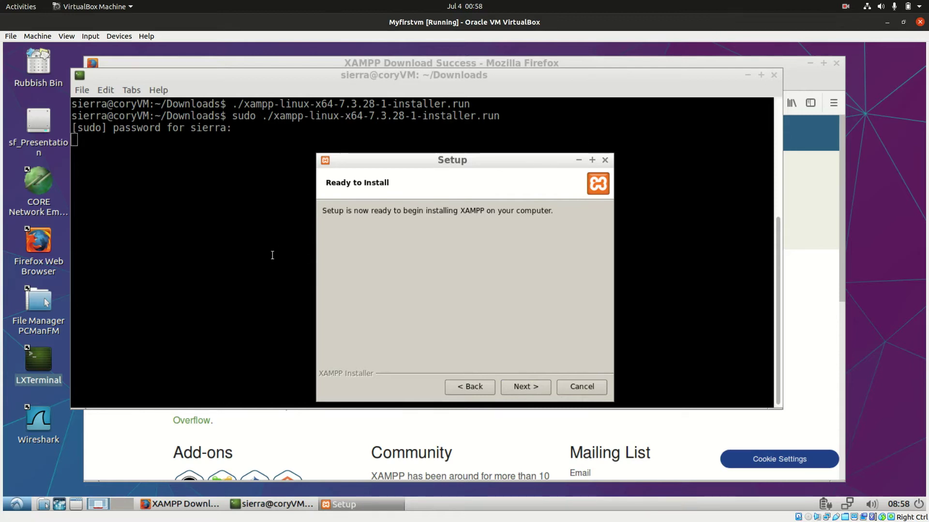
{"action": "left_click", "coordinate": [514, 387]}
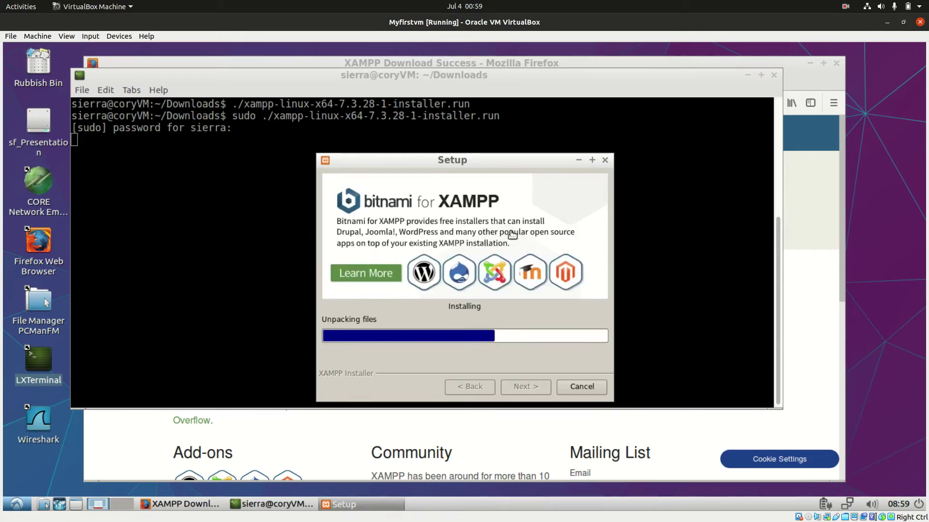
Step: Open a second LXTerminal window via File > New Window
{"action": "left_click", "coordinate": [189, 234]}
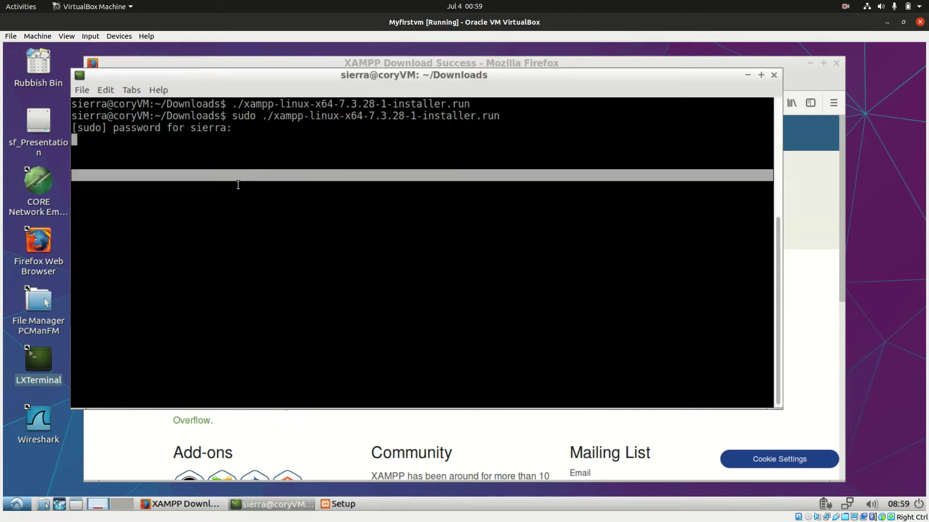
{"action": "left_click", "coordinate": [82, 90]}
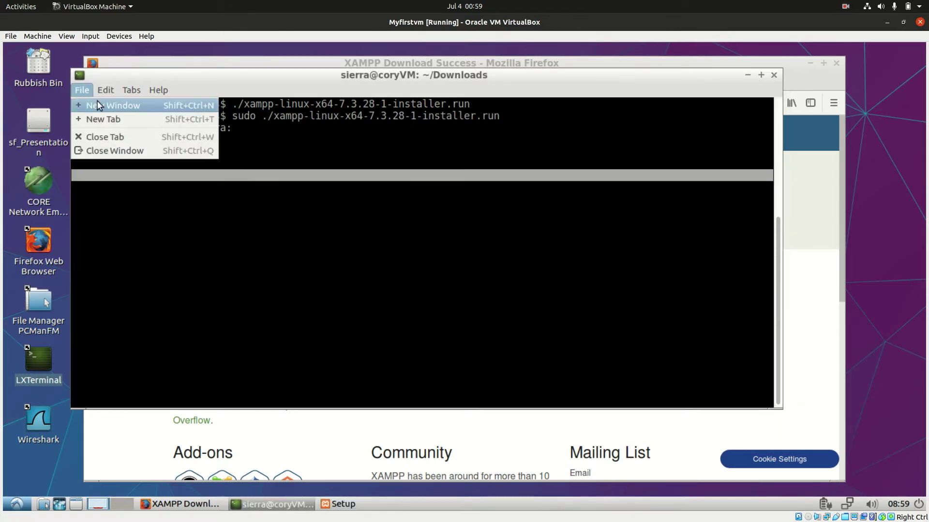
{"action": "left_click", "coordinate": [97, 100]}
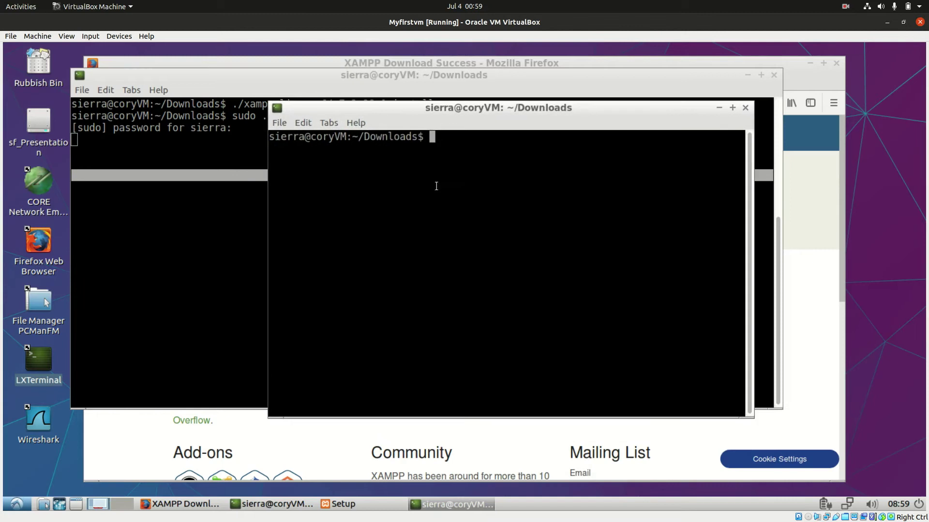
Step: Run git to confirm it is installed, then clear the terminal
{"action": "type", "text": "git"}
{"action": "key", "text": "Return"}
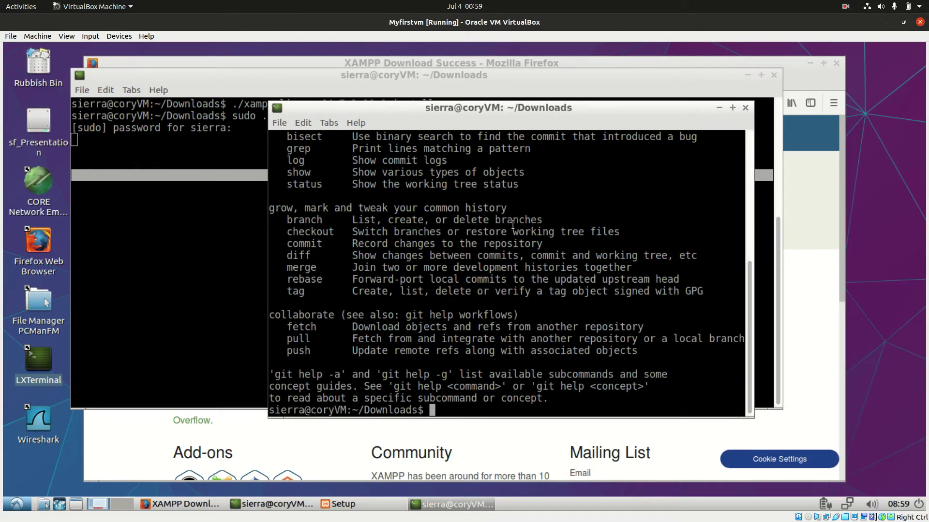
{"action": "type", "text": "clear"}
{"action": "key", "text": "Return"}
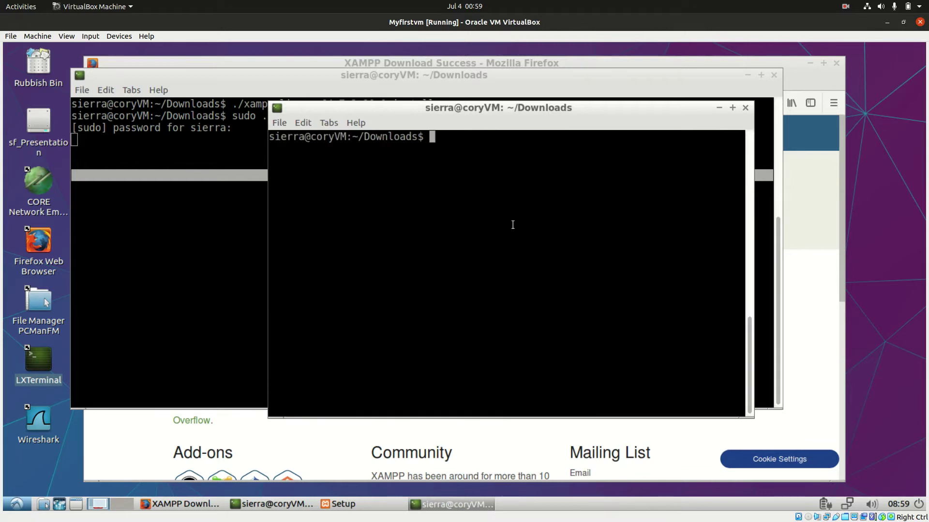
{"action": "left_click", "coordinate": [37, 230]}
Step: In a new Firefox tab, search 'mutillidae github' and open the webpwnized/mutillidae repository
{"action": "double_click", "coordinate": [39, 242]}
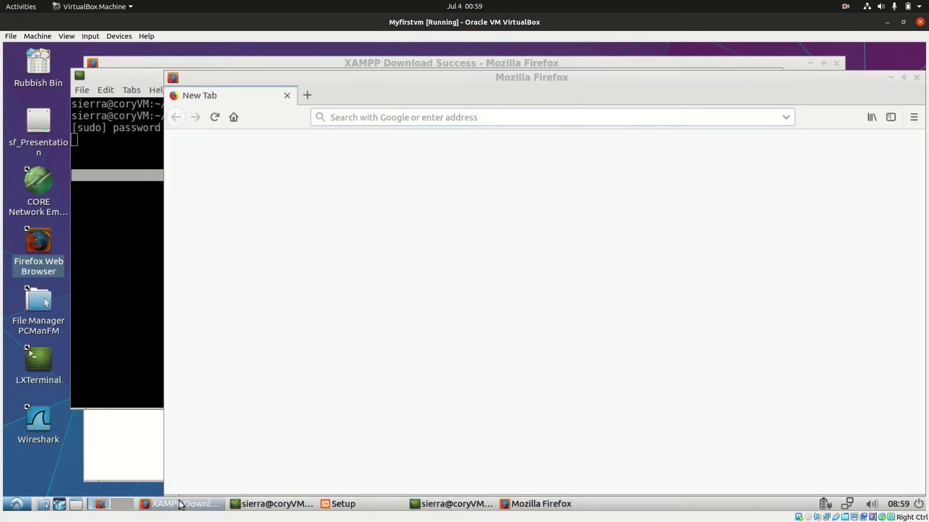
{"action": "left_click", "coordinate": [181, 506]}
{"action": "left_click", "coordinate": [361, 81]}
{"action": "type", "text": "m"}
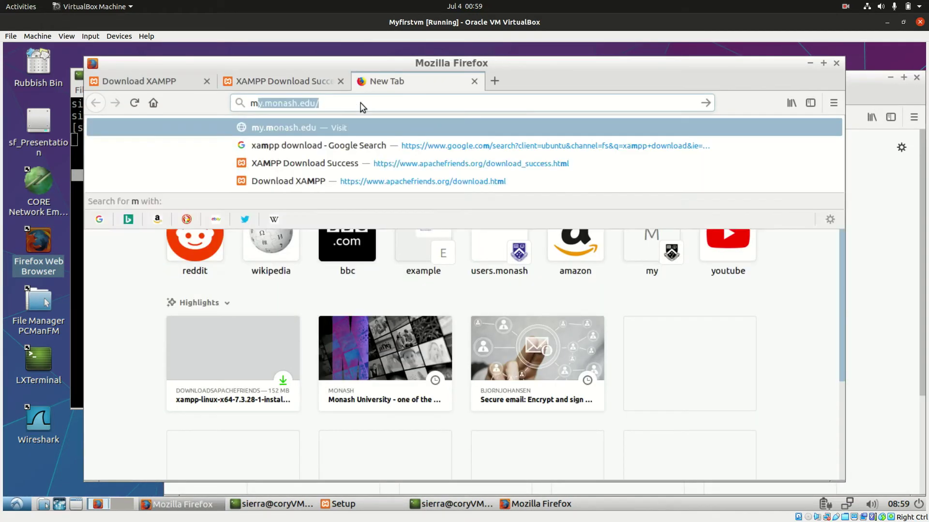
{"action": "type", "text": "utillidae"}
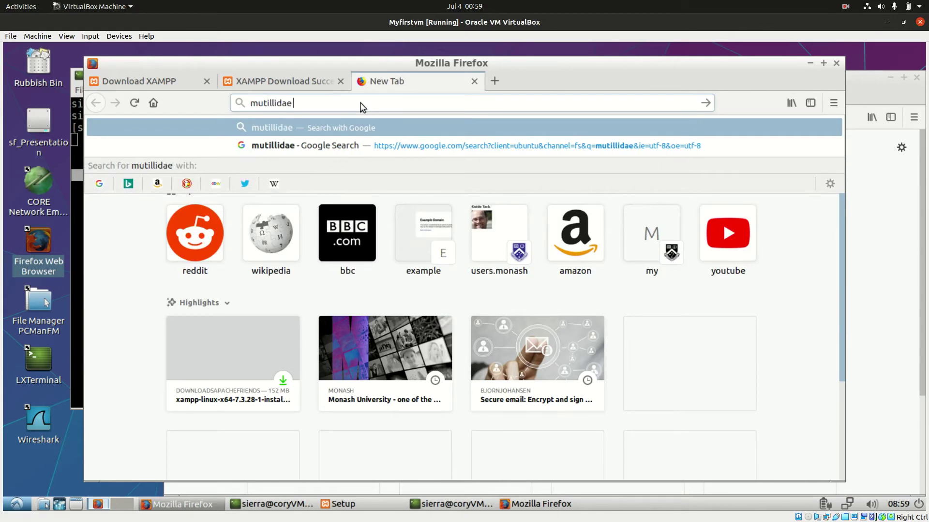
{"action": "type", "text": " github"}
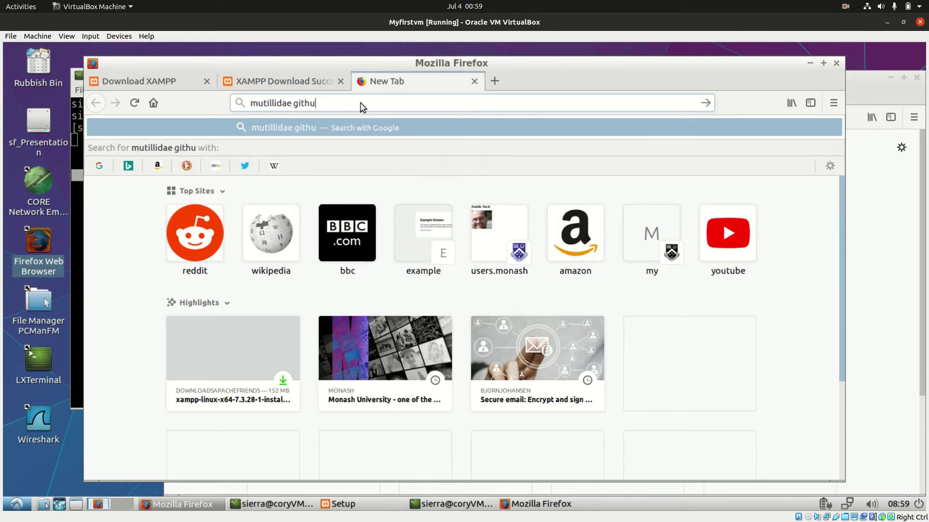
{"action": "key", "text": "Return"}
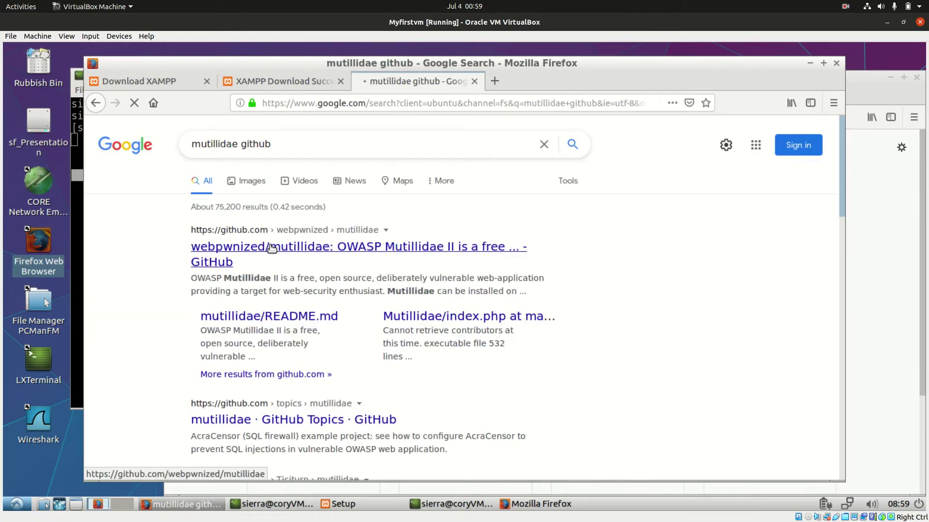
{"action": "left_click", "coordinate": [271, 248]}
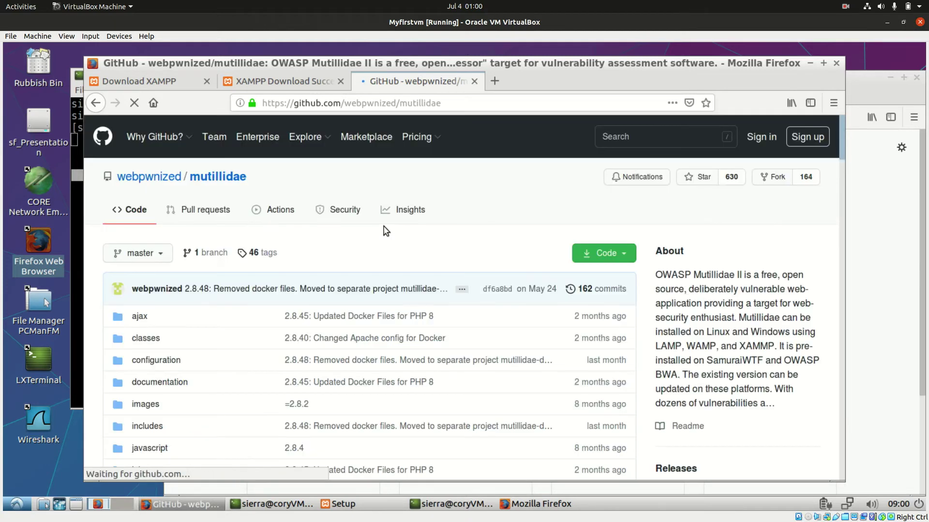
Step: Copy the repository's HTTPS clone URL from the Code menu and return to the terminal
{"action": "scroll", "coordinate": [323, 334], "scroll_direction": "down", "scroll_amount": 4}
{"action": "scroll", "coordinate": [394, 338], "scroll_direction": "up", "scroll_amount": 4}
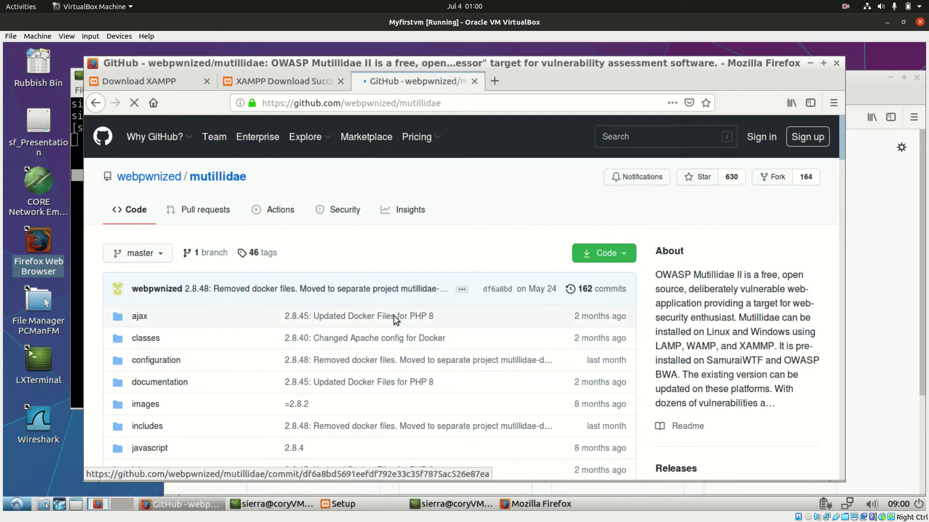
{"action": "scroll", "coordinate": [577, 256], "scroll_direction": "down", "scroll_amount": 1}
{"action": "left_click", "coordinate": [623, 223]}
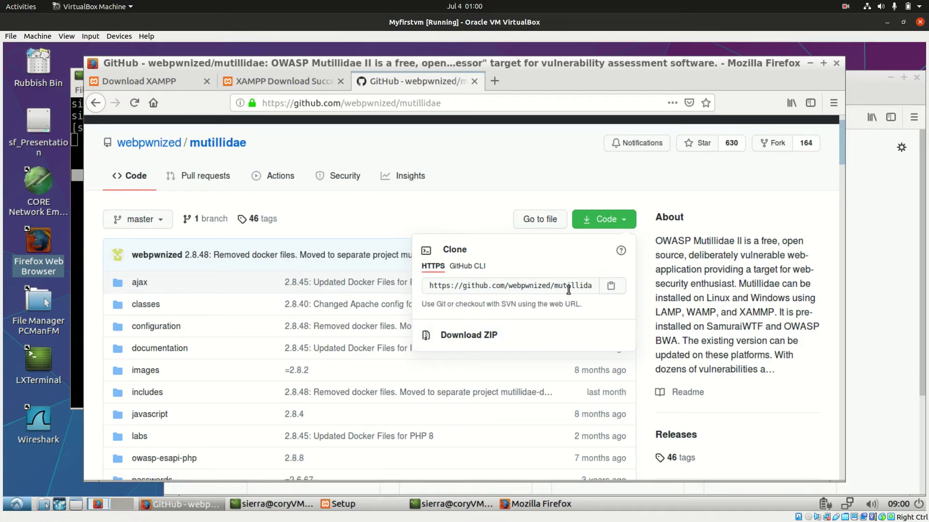
{"action": "left_click", "coordinate": [610, 286]}
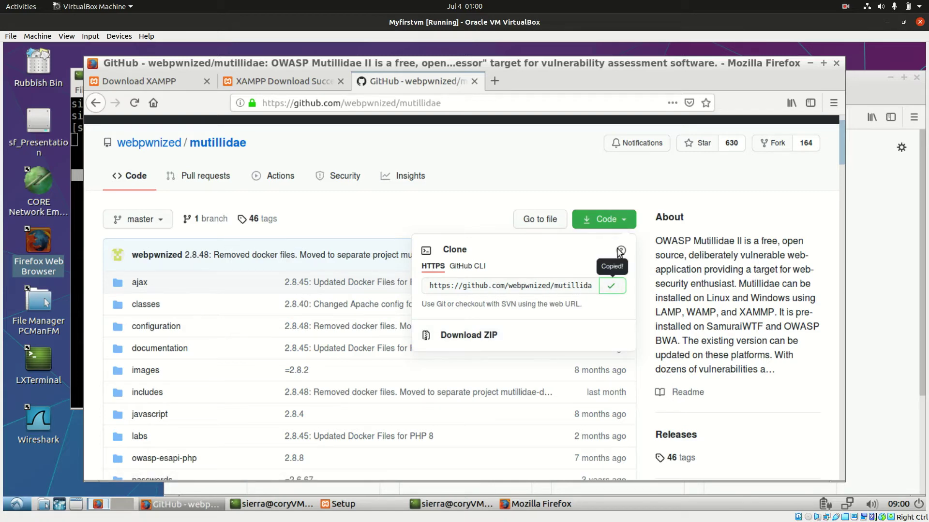
{"action": "left_click", "coordinate": [869, 225]}
{"action": "left_click", "coordinate": [75, 188]}
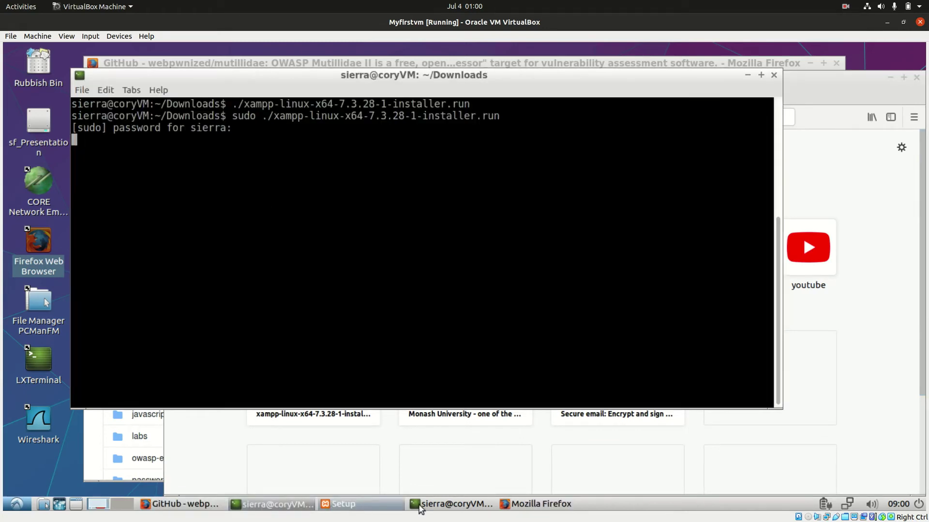
Step: Run git clone with the pasted mutillidae URL in ~/Downloads, checking on the XAMPP installer meanwhile
{"action": "left_click", "coordinate": [456, 507]}
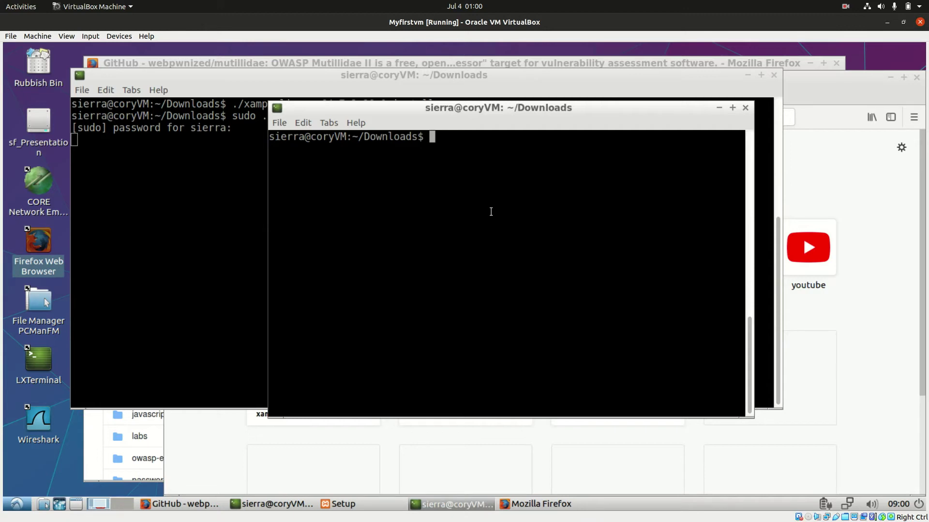
{"action": "type", "text": "git clone"}
{"action": "key", "text": "ctrl+shift+v"}
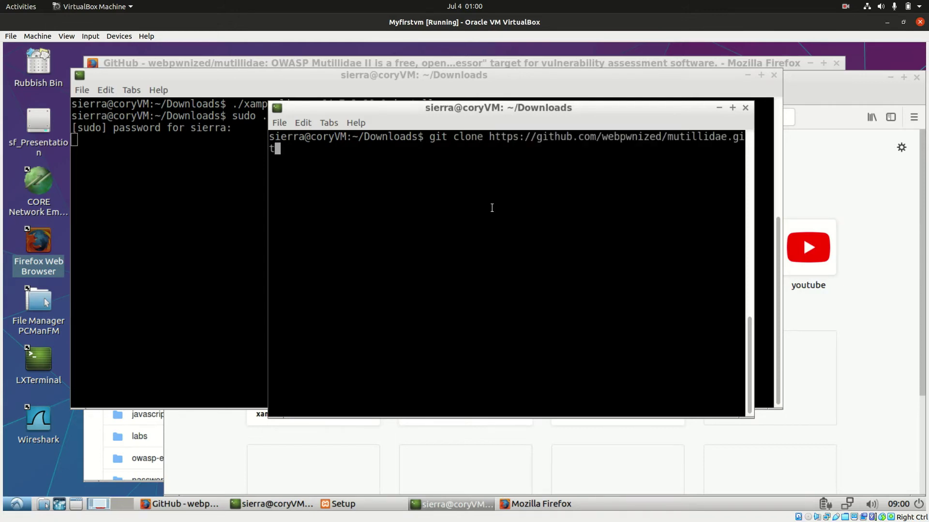
{"action": "key", "text": "Return"}
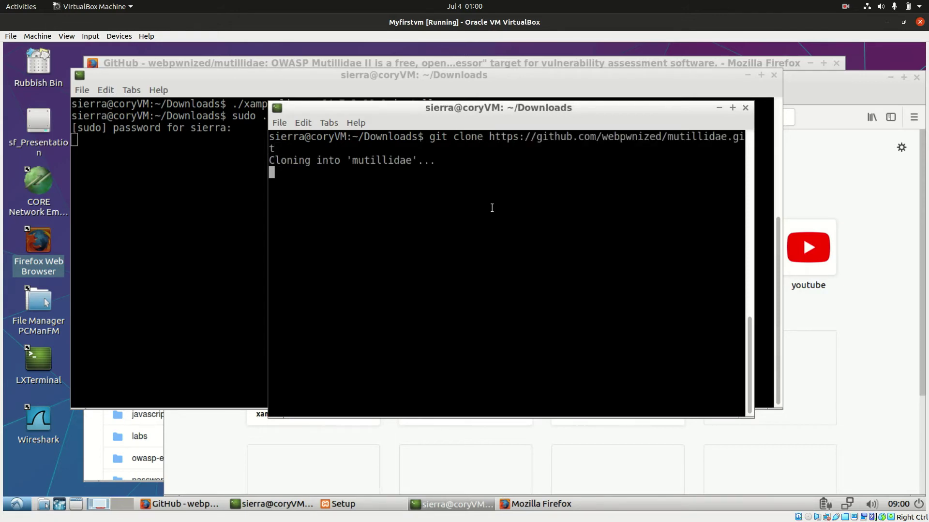
{"action": "left_click", "coordinate": [341, 503]}
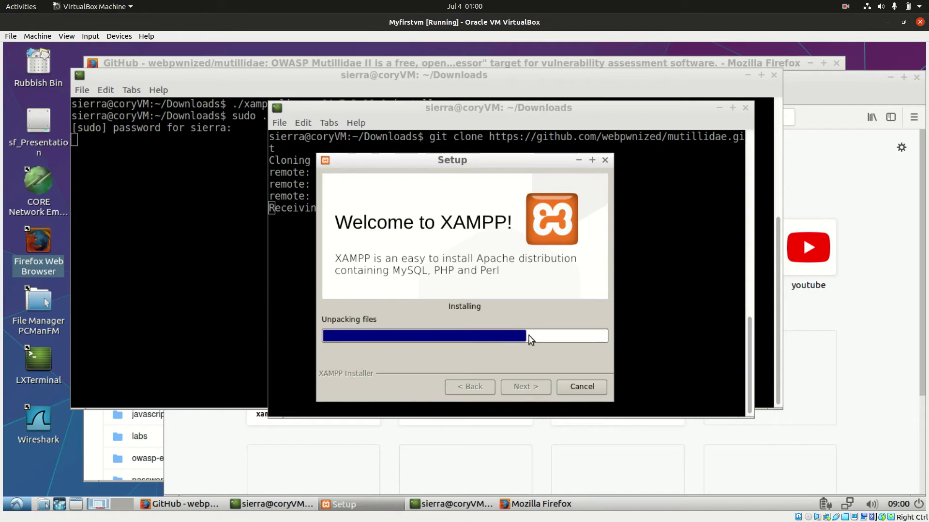
{"action": "left_click", "coordinate": [668, 247]}
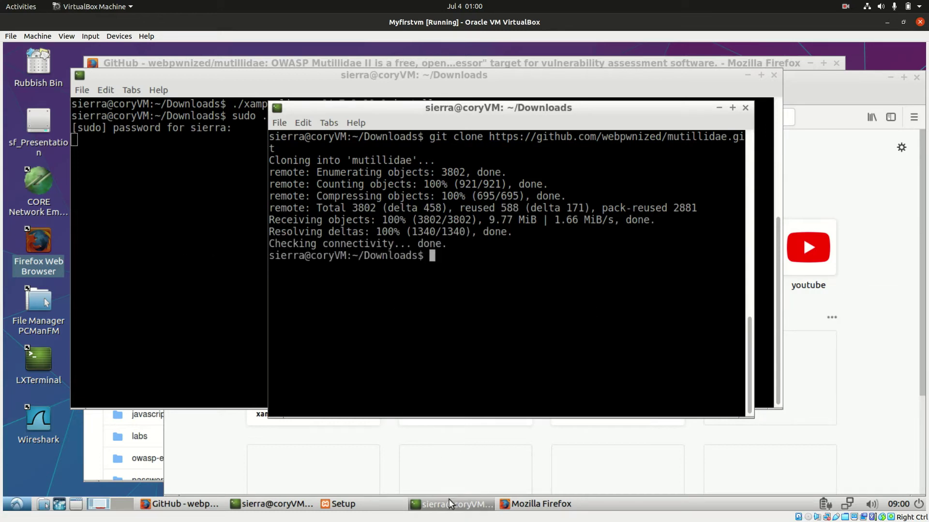
{"action": "left_click", "coordinate": [370, 503]}
Step: List ~/Downloads, then enter the mutillidae folder and list its files
{"action": "triple_click", "coordinate": [562, 291]}
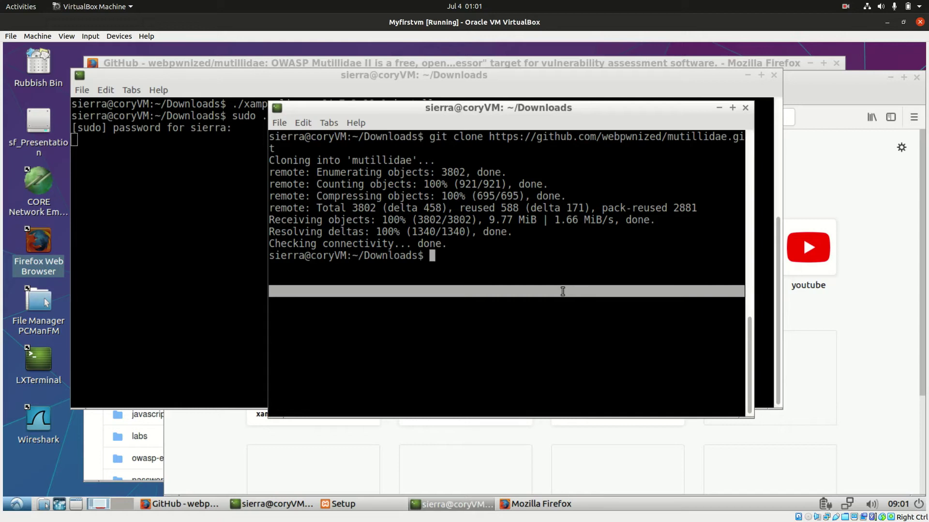
{"action": "scroll", "coordinate": [563, 291], "scroll_direction": "up", "scroll_amount": 1}
{"action": "left_click", "coordinate": [562, 292]}
{"action": "type", "text": "ls"}
{"action": "key", "text": "Return"}
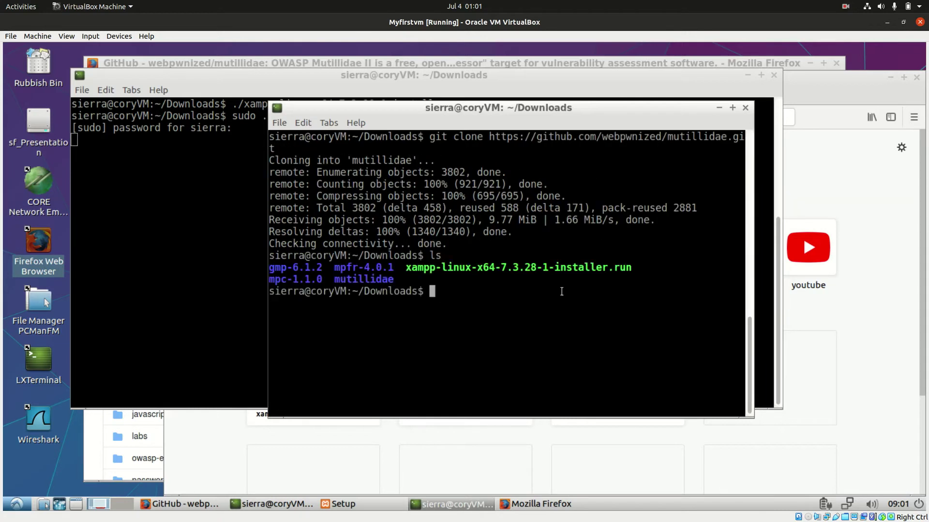
{"action": "type", "text": "cd mul"}
{"action": "key", "text": "Tab"}
{"action": "key", "text": "Return"}
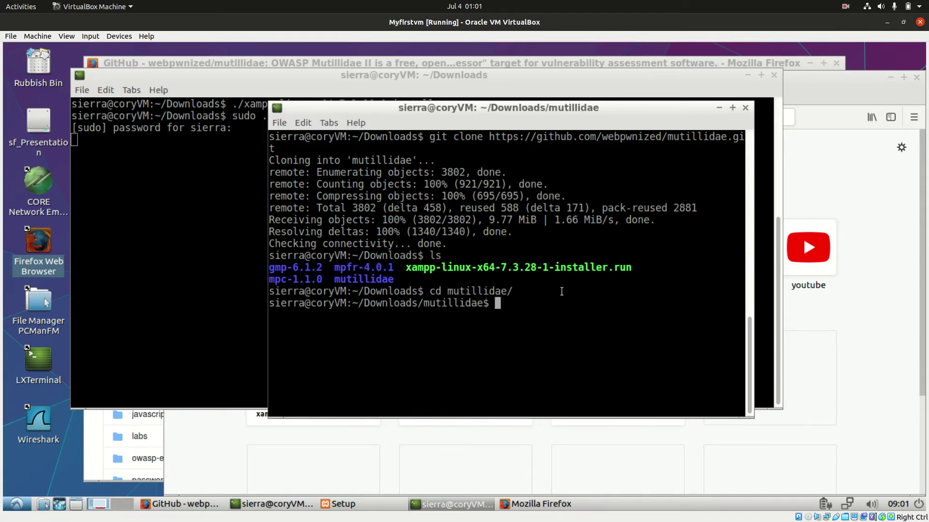
{"action": "type", "text": "ls"}
{"action": "key", "text": "Return"}
Step: Go back to ~/Downloads, list it again, and bring the XAMPP installer window forward
{"action": "type", "text": "cd .."}
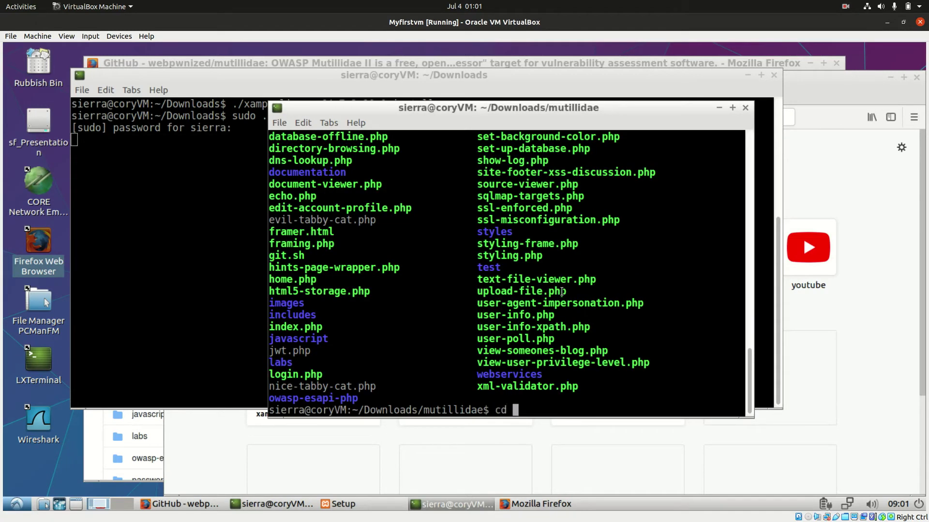
{"action": "key", "text": "Return"}
{"action": "type", "text": "ls"}
{"action": "key", "text": "Return"}
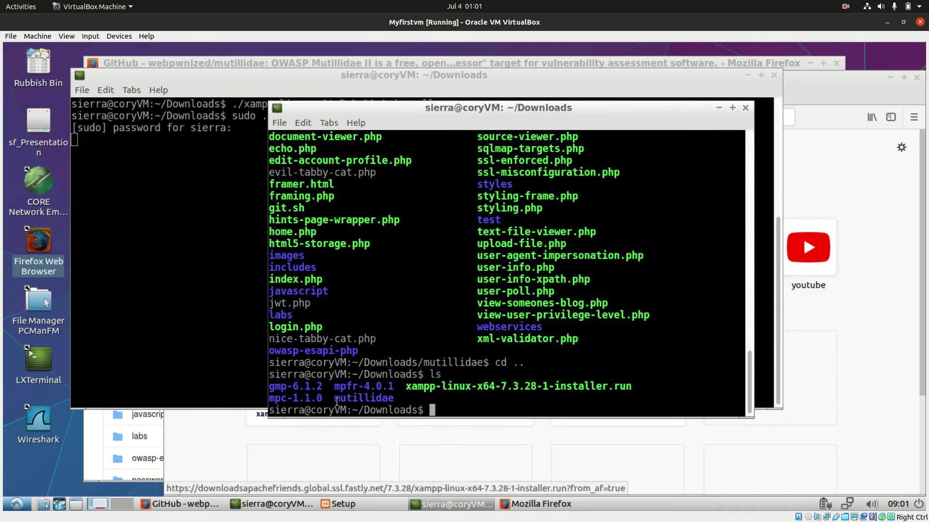
{"action": "left_click_drag", "start_coordinate": [351, 397], "coordinate": [395, 397]}
{"action": "left_click", "coordinate": [396, 397]}
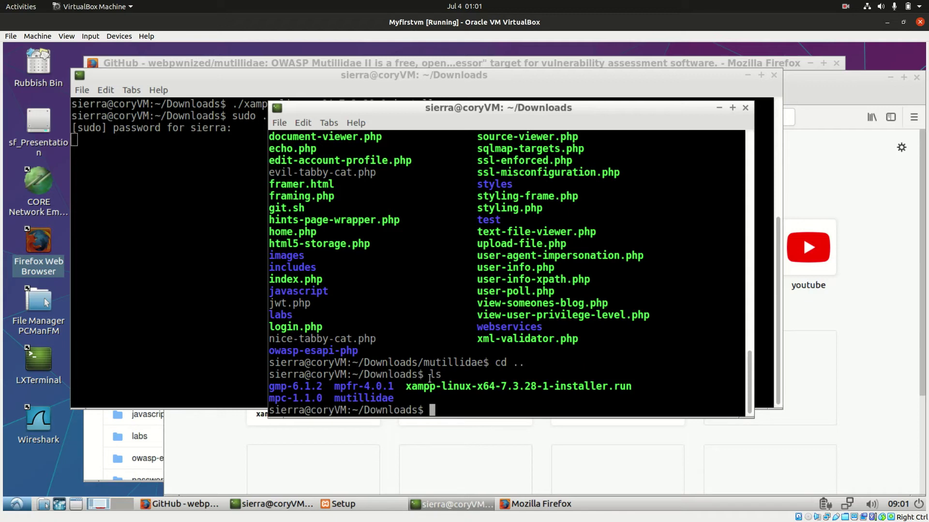
{"action": "left_click", "coordinate": [342, 504]}
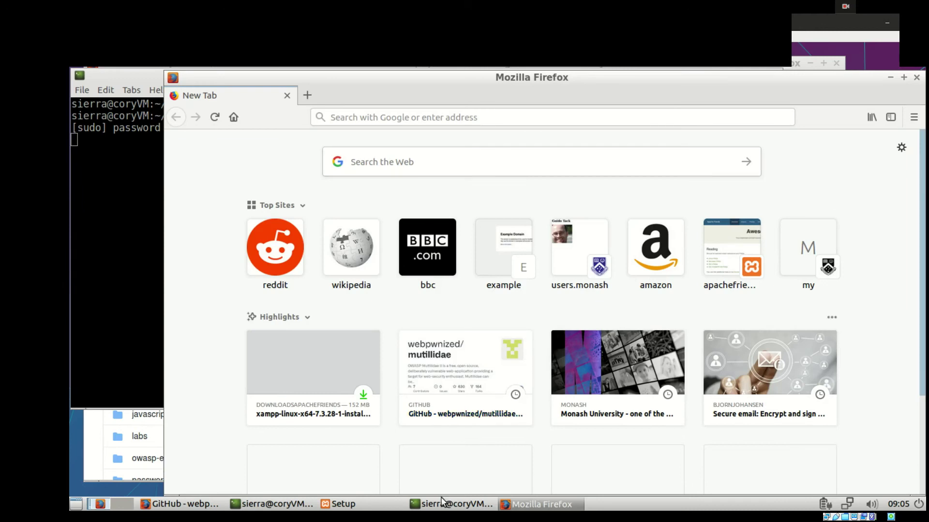
Step: Close Firefox, finish the XAMPP 7.3.28-1 setup with Launch XAMPP checked, and bring the terminal forward
{"action": "left_click", "coordinate": [367, 503]}
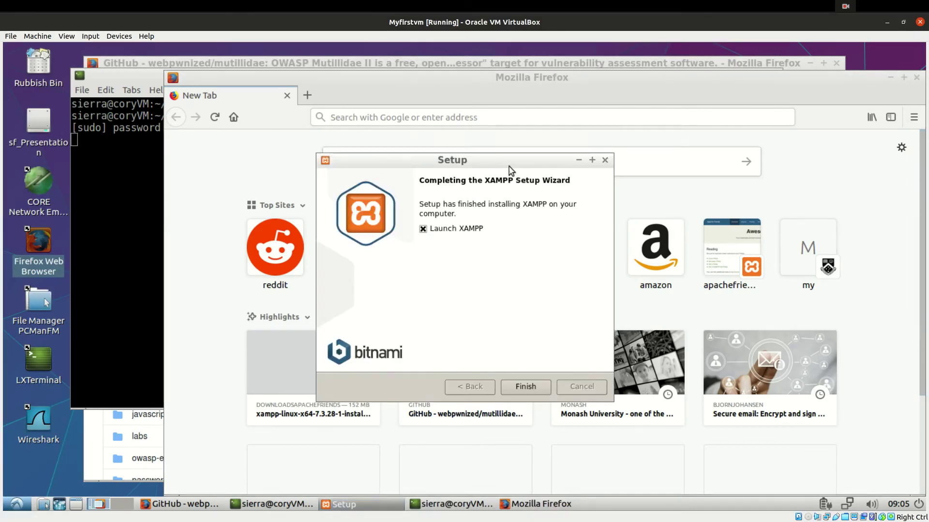
{"action": "left_click", "coordinate": [286, 95]}
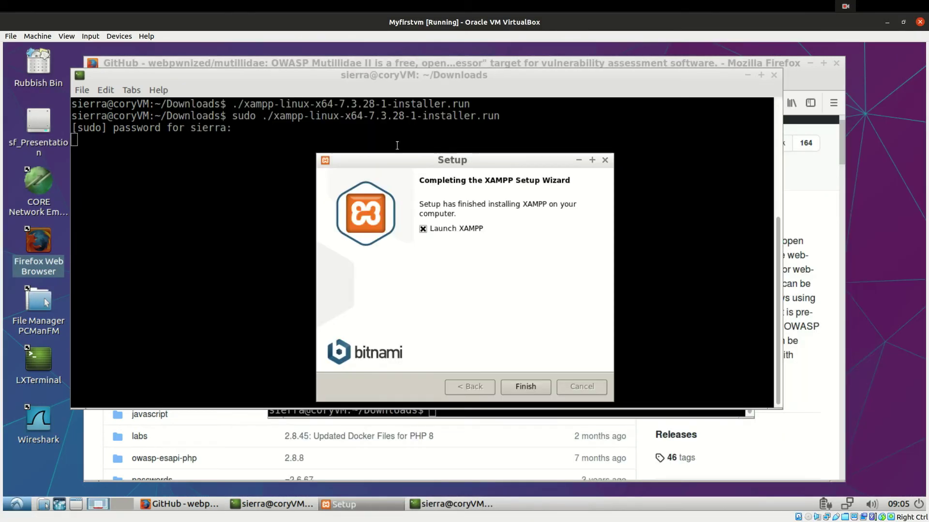
{"action": "left_click", "coordinate": [525, 388]}
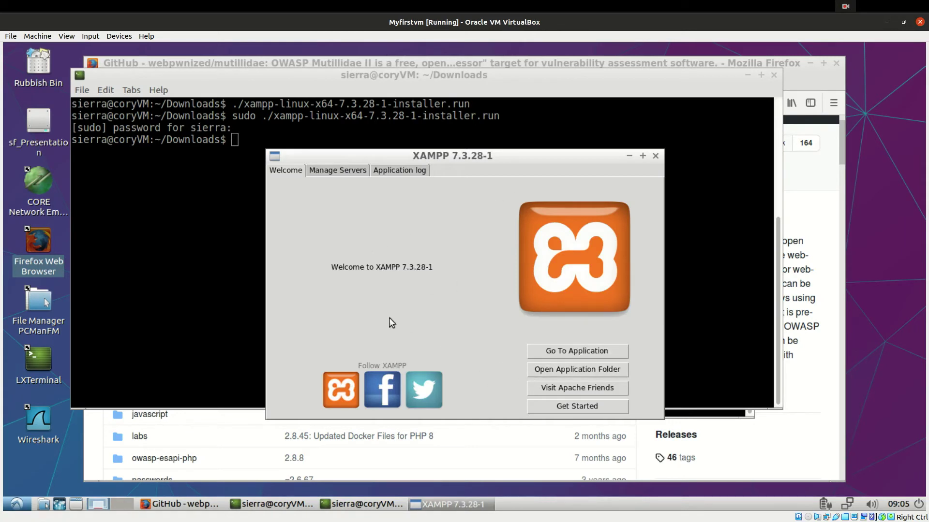
{"action": "left_click", "coordinate": [228, 253]}
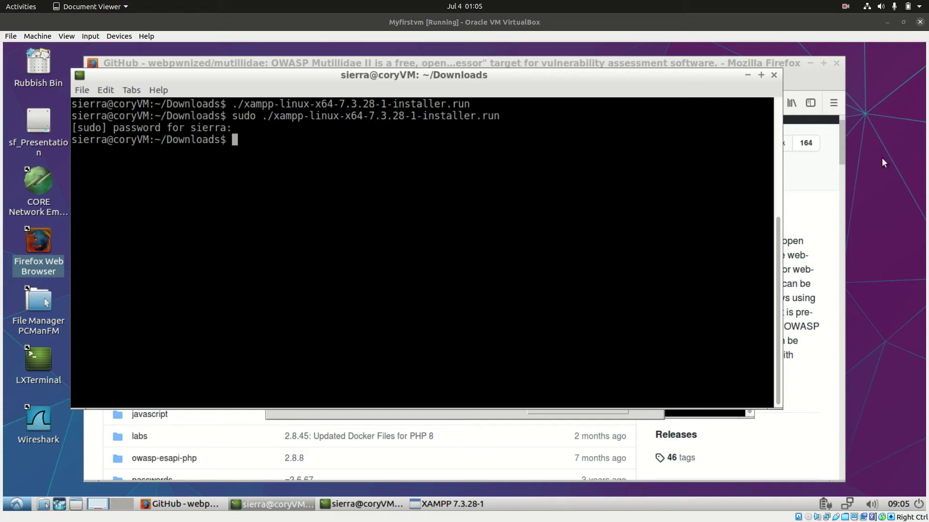
Step: Run sudo cp -R ./mutillidae/ /opt/lampp/htdocs/ to copy mutillidae into the XAMPP web root
{"action": "left_click", "coordinate": [411, 184]}
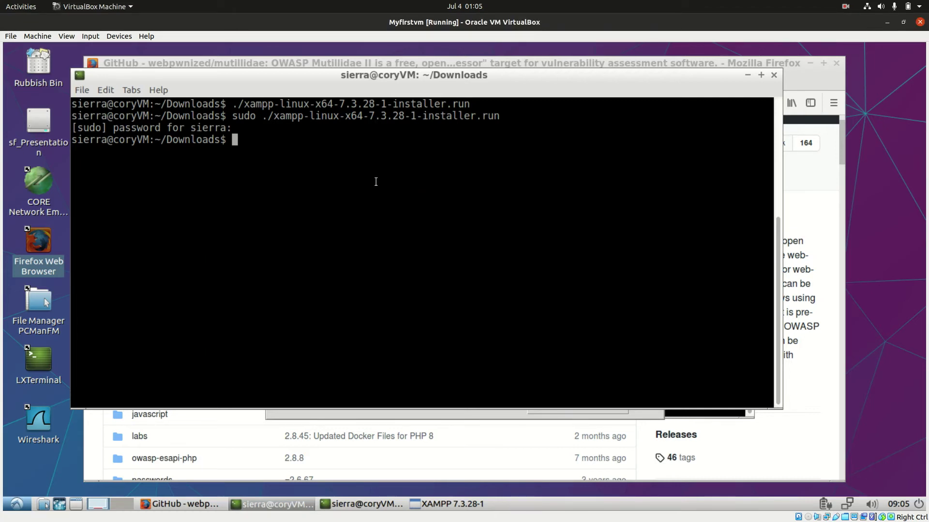
{"action": "type", "text": "sud"}
{"action": "type", "text": "o cp -R ./mu"}
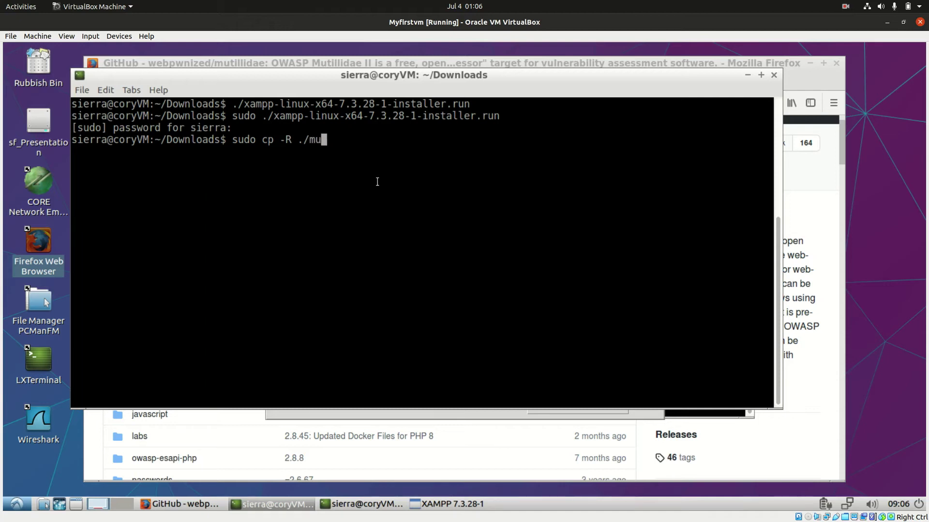
{"action": "key", "text": "Tab"}
{"action": "type", "text": "/"}
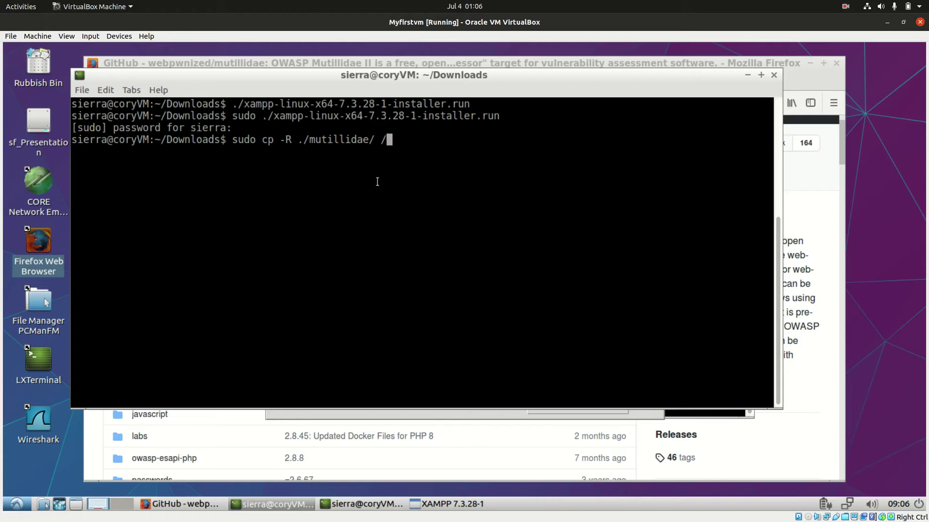
{"action": "type", "text": "opt/lampp/"}
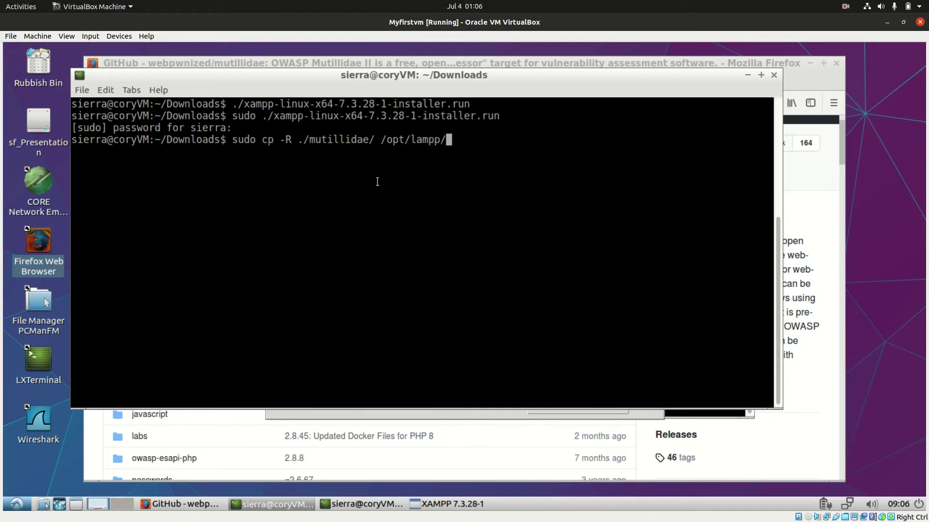
{"action": "key", "text": "BackSpace"}
{"action": "type", "text": "j"}
{"action": "key", "text": "BackSpace"}
{"action": "type", "text": "/htdocs/"}
{"action": "key", "text": "Return"}
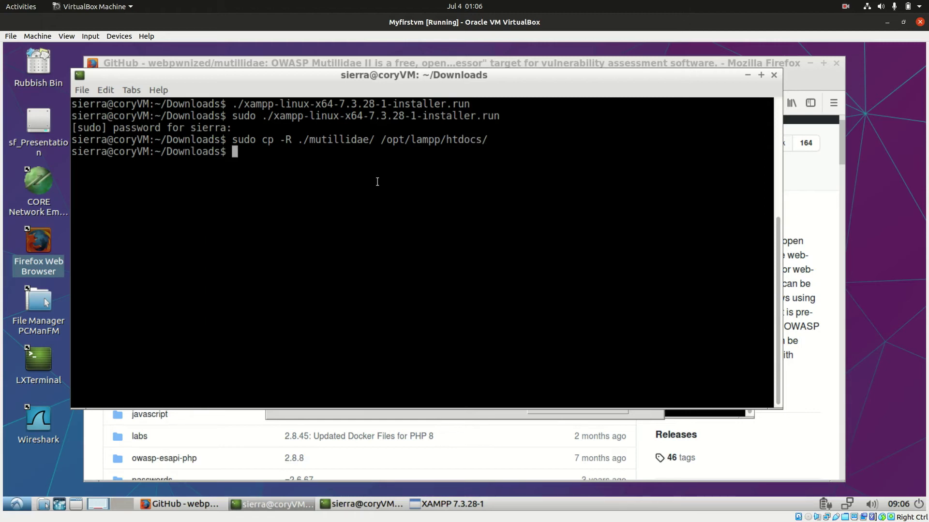
{"action": "type", "text": "cd ~/op"}
Step: Go to /opt/lampp/htdocs/ and list it to confirm mutillidae is there
{"action": "key", "text": "BackSpace"}
{"action": "key", "text": "BackSpace"}
{"action": "key", "text": "BackSpace"}
{"action": "key", "text": "BackSpace"}
{"action": "key", "text": "Return"}
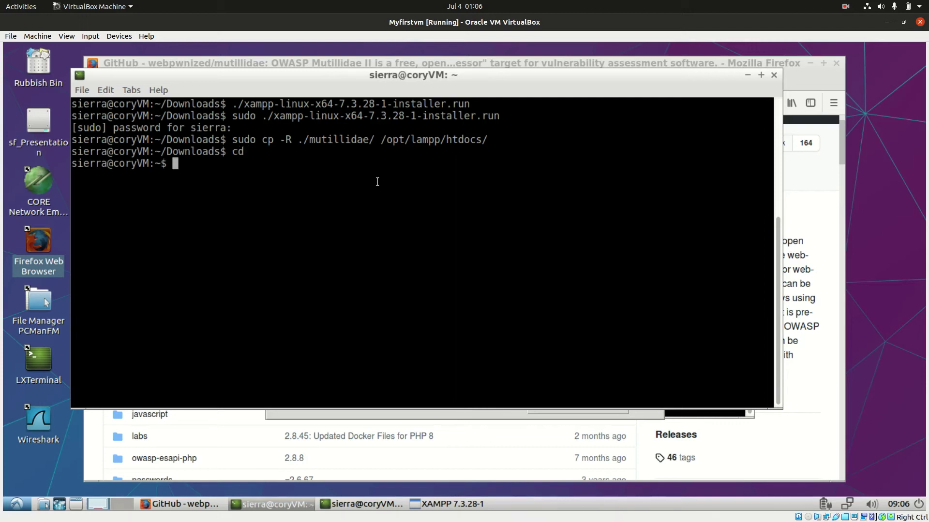
{"action": "type", "text": "cd /opt/lampp/htdocs/"}
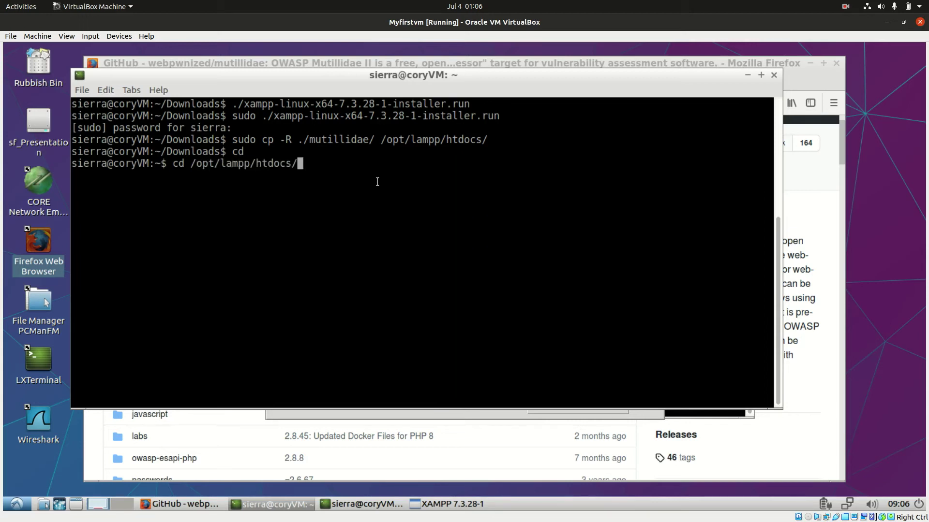
{"action": "key", "text": "Return"}
{"action": "type", "text": "ls"}
{"action": "key", "text": "Return"}
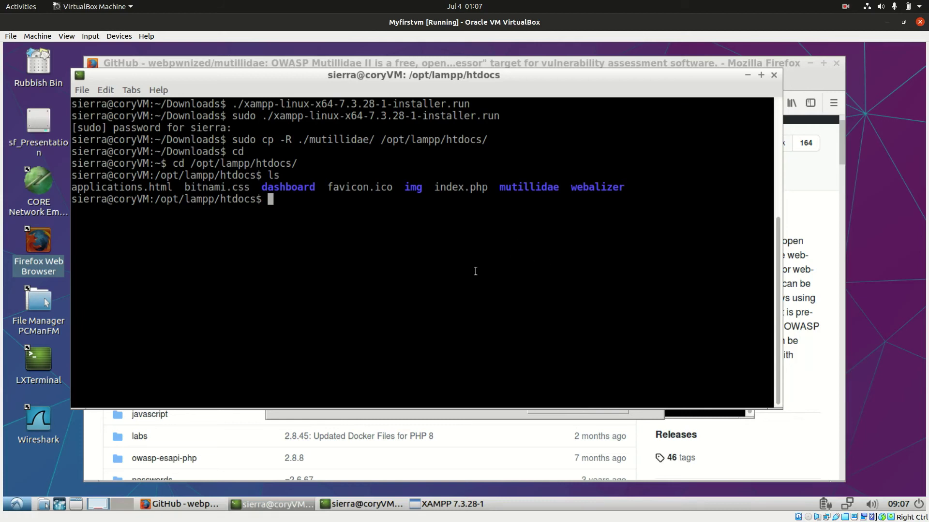
Step: Change into the mutillidae folder with cd mutillidae/
{"action": "type", "text": "cd incl"}
{"action": "key", "text": "BackSpace"}
{"action": "key", "text": "BackSpace"}
{"action": "key", "text": "BackSpace"}
{"action": "key", "text": "BackSpace"}
{"action": "key", "text": "BackSpace"}
{"action": "key", "text": "BackSpace"}
{"action": "key", "text": "BackSpace"}
{"action": "type", "text": "cd mu"}
{"action": "key", "text": "Tab"}
{"action": "key", "text": "Return"}
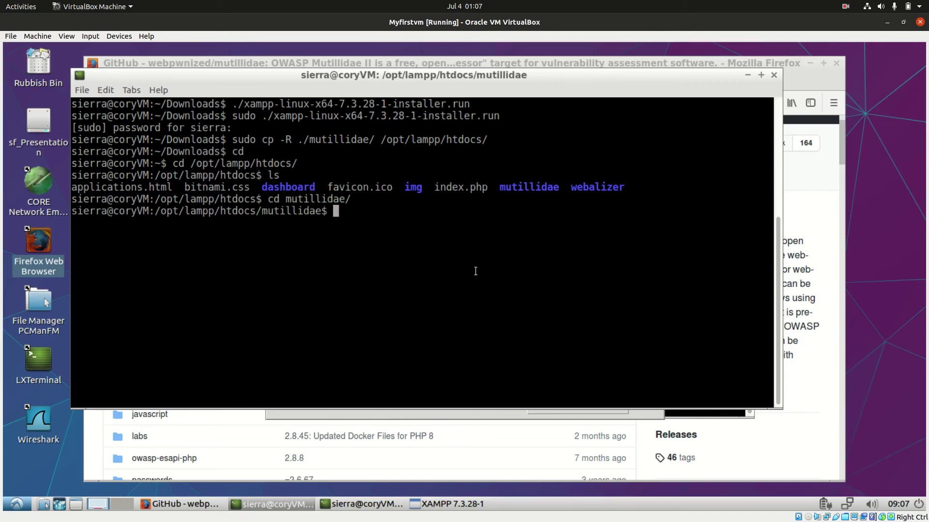
Step: Start a command to edit the database config file with nano includes/
{"action": "type", "text": "cd inc"}
{"action": "key", "text": "Tab"}
{"action": "type", "text": "dat"}
{"action": "type", "text": "a"}
{"action": "key", "text": "BackSpace"}
{"action": "key", "text": "BackSpace"}
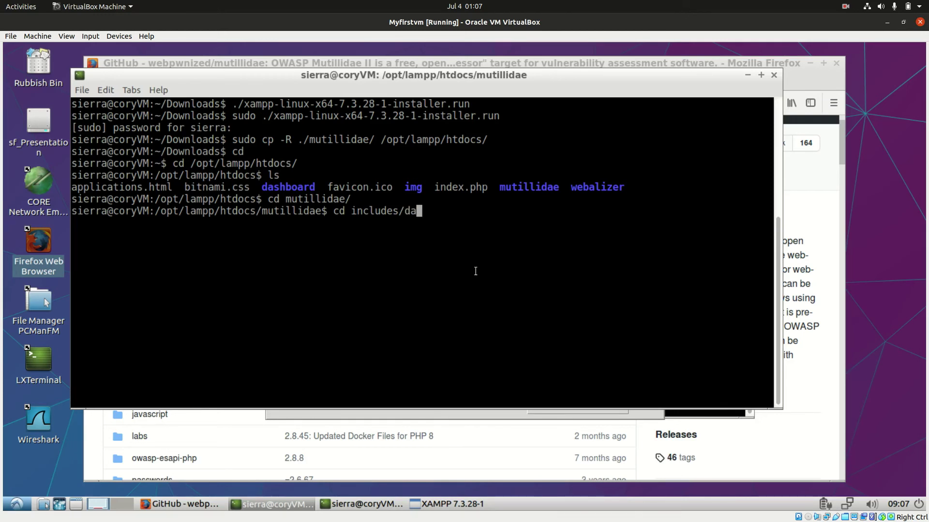
{"action": "key", "text": "BackSpace"}
{"action": "key", "text": "BackSpace"}
{"action": "type", "text": "database"}
{"action": "key", "text": "BackSpace"}
{"action": "key", "text": "BackSpace"}
{"action": "key", "text": "BackSpace"}
{"action": "key", "text": "BackSpace"}
{"action": "key", "text": "BackSpace"}
{"action": "key", "text": "BackSpace"}
{"action": "key", "text": "BackSpace"}
{"action": "key", "text": "BackSpace"}
{"action": "key", "text": "BackSpace"}
{"action": "key", "text": "BackSpace"}
{"action": "key", "text": "BackSpace"}
{"action": "key", "text": "BackSpace"}
{"action": "key", "text": "BackSpace"}
{"action": "key", "text": "BackSpace"}
{"action": "key", "text": "BackSpace"}
{"action": "key", "text": "BackSpace"}
{"action": "key", "text": "BackSpace"}
{"action": "key", "text": "BackSpace"}
{"action": "key", "text": "BackSpace"}
{"action": "key", "text": "BackSpace"}
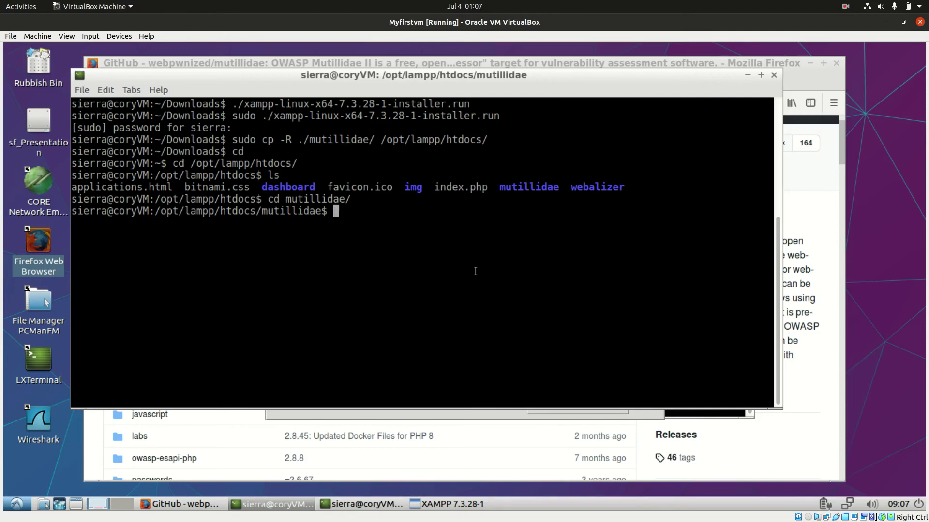
{"action": "type", "text": "nano inc"}
{"action": "key", "text": "Tab"}
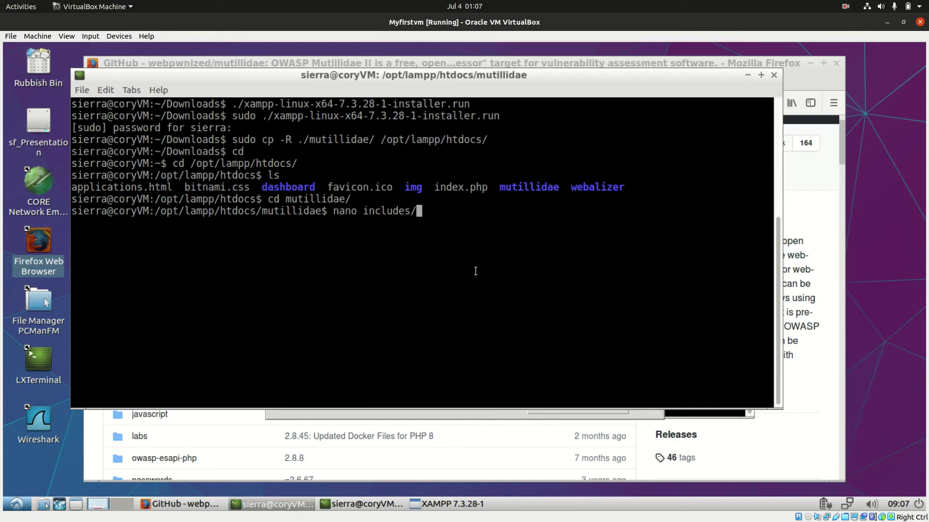
Step: Open includes/database-config.inc in nano and clear the database password value
{"action": "type", "text": "dat"}
{"action": "key", "text": "Tab"}
{"action": "key", "text": "Return"}
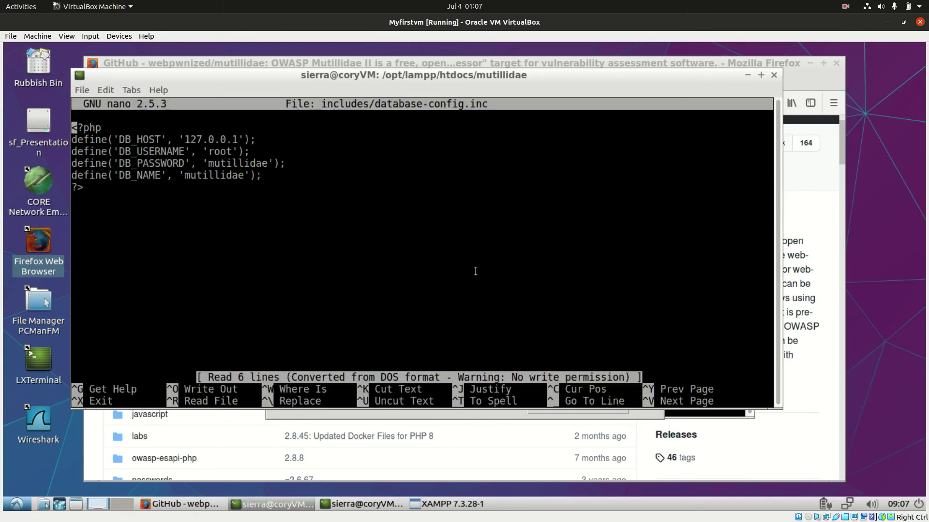
{"action": "key", "text": "Down"}
{"action": "key", "text": "Down"}
{"action": "key", "text": "Down"}
{"action": "key", "text": "Right"}
{"action": "key", "text": "Up"}
{"action": "key", "text": "Up"}
{"action": "key", "text": "Right"}
{"action": "key", "text": "Right"}
{"action": "key", "text": "Right"}
{"action": "key", "text": "Right"}
{"action": "key", "text": "Right"}
{"action": "key", "text": "Right"}
{"action": "key", "text": "Down"}
{"action": "key", "text": "Right"}
{"action": "key", "text": "Right"}
{"action": "key", "text": "Right"}
{"action": "key", "text": "Right"}
{"action": "key", "text": "Right"}
{"action": "key", "text": "Right"}
{"action": "key", "text": "Right"}
{"action": "key", "text": "Right"}
{"action": "key", "text": "Right"}
{"action": "key", "text": "Right"}
{"action": "key", "text": "Right"}
{"action": "key", "text": "Right"}
{"action": "key", "text": "Right"}
{"action": "key", "text": "Right"}
{"action": "key", "text": "Right"}
{"action": "key", "text": "Right"}
{"action": "key", "text": "Right"}
{"action": "key", "text": "Right"}
{"action": "key", "text": "Right"}
{"action": "key", "text": "Right"}
{"action": "key", "text": "Right"}
{"action": "key", "text": "Right"}
{"action": "key", "text": "Right"}
{"action": "key", "text": "Right"}
{"action": "key", "text": "Right"}
{"action": "key", "text": "Right"}
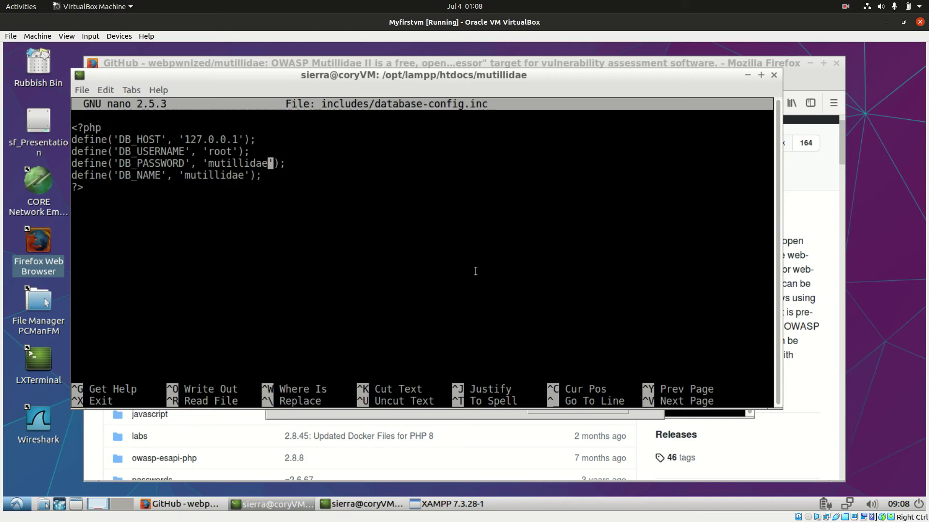
{"action": "key", "text": "BackSpace"}
{"action": "key", "text": "BackSpace"}
{"action": "key", "text": "BackSpace"}
{"action": "key", "text": "BackSpace"}
{"action": "key", "text": "BackSpace"}
{"action": "key", "text": "BackSpace"}
{"action": "key", "text": "BackSpace"}
{"action": "key", "text": "BackSpace"}
{"action": "key", "text": "BackSpace"}
{"action": "key", "text": "BackSpace"}
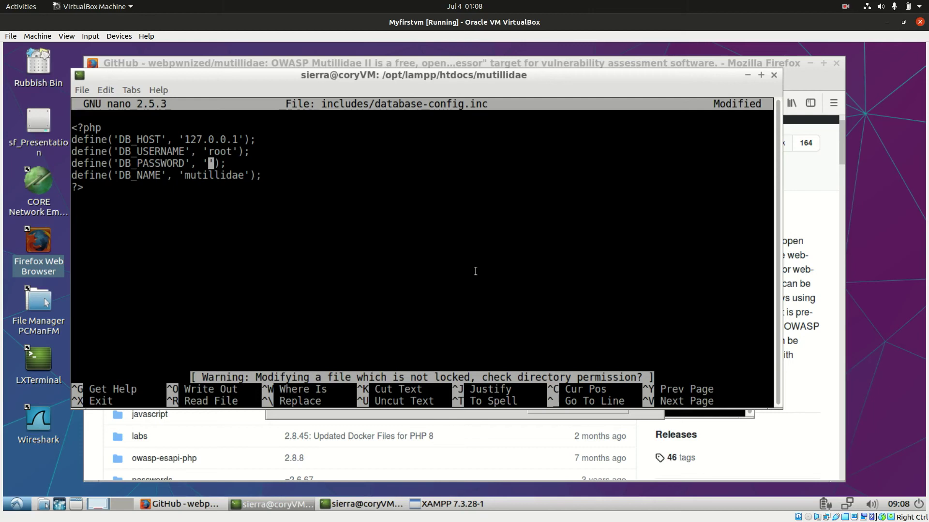
Step: Try saving the config, which is refused, then exit nano without saving
{"action": "key", "text": "ctrl+s"}
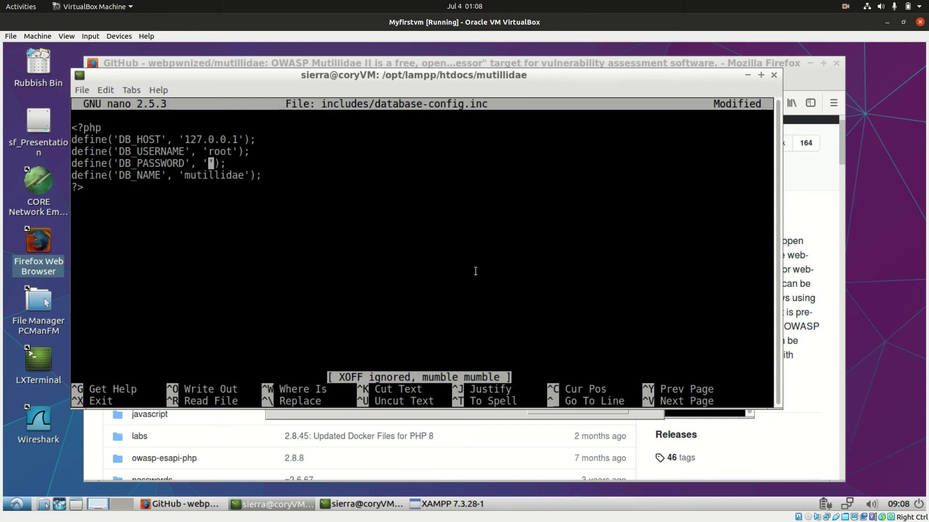
{"action": "key", "text": "ctrl+x"}
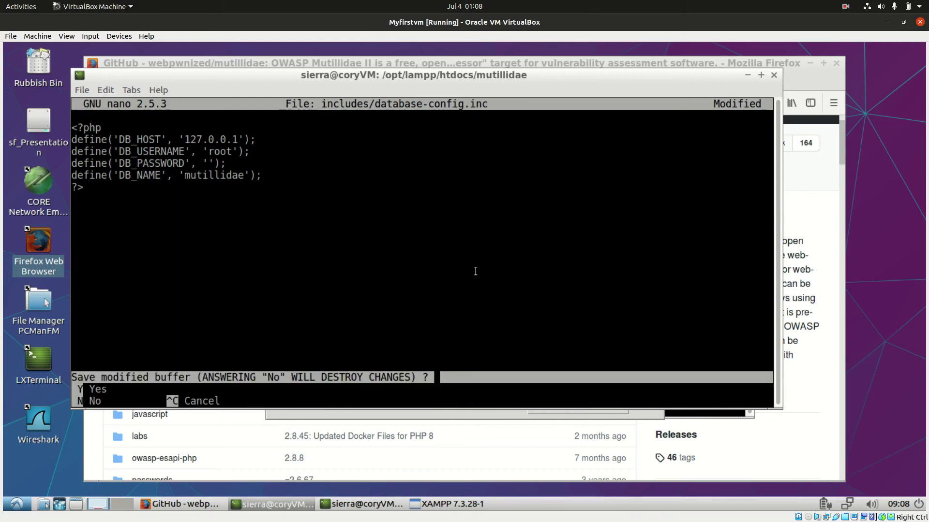
{"action": "key", "text": "y"}
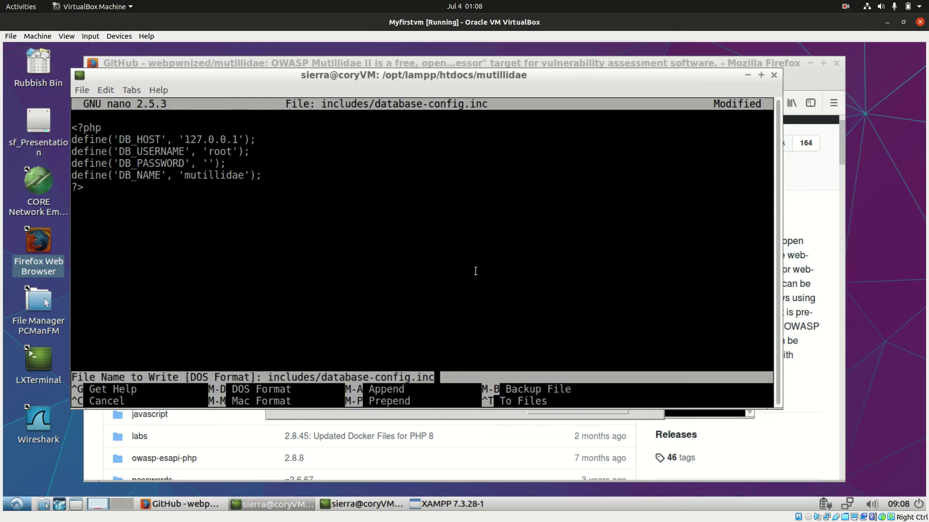
{"action": "key", "text": "Return"}
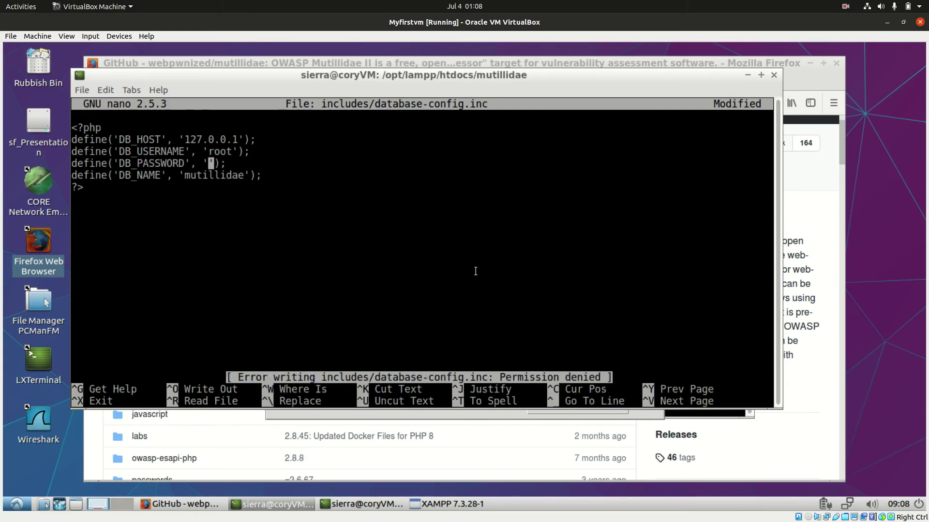
{"action": "key", "text": "ctrl+s"}
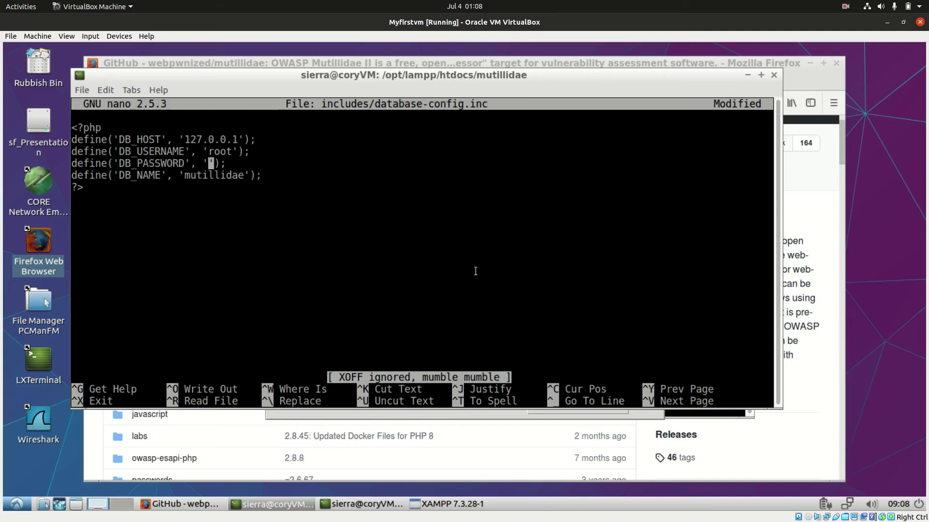
{"action": "key", "text": "ctrl+x"}
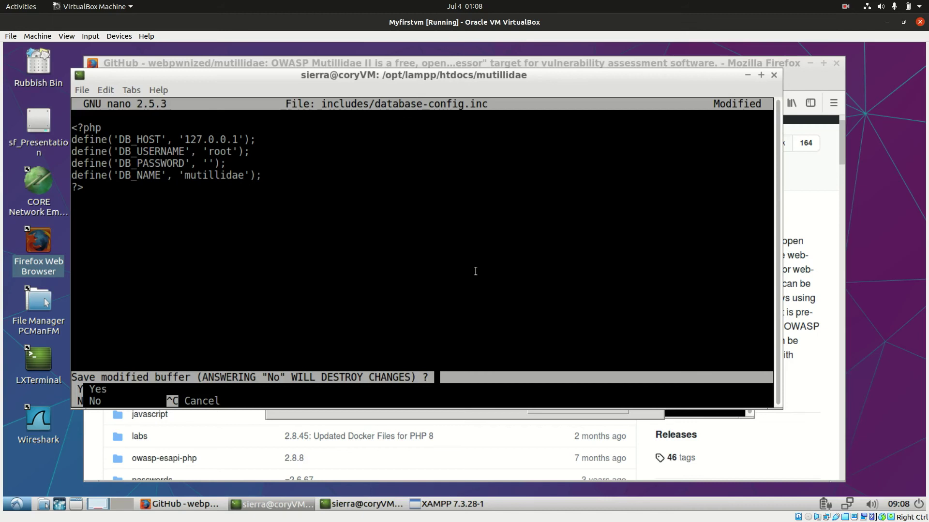
{"action": "key", "text": "y"}
{"action": "key", "text": "Return"}
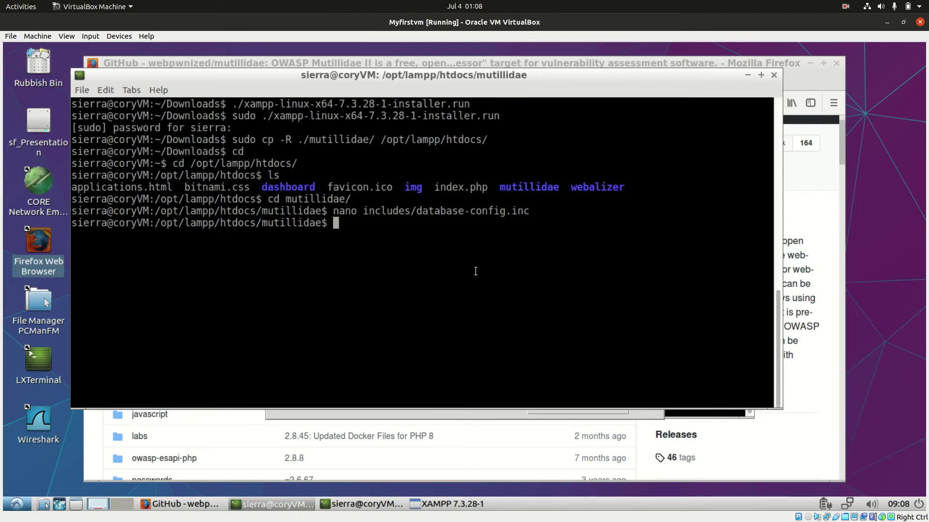
Step: Open includes/database-config.inc with sudo nano
{"action": "type", "text": "sudo nano inc"}
{"action": "key", "text": "Tab"}
{"action": "type", "text": "d"}
{"action": "key", "text": "Tab"}
{"action": "key", "text": "Return"}
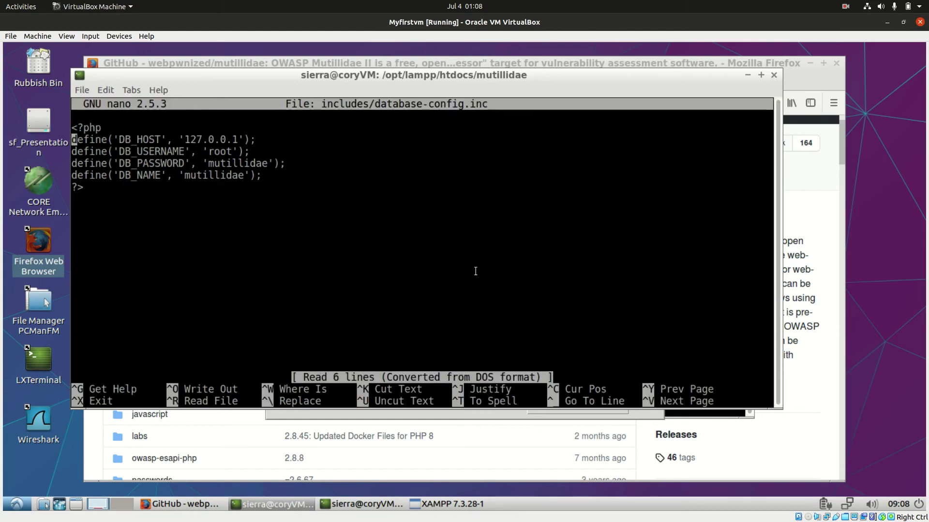
{"action": "key", "text": "Down"}
{"action": "key", "text": "Down"}
{"action": "key", "text": "Up"}
{"action": "key", "text": "Down"}
{"action": "key", "text": "Right"}
{"action": "key", "text": "Right"}
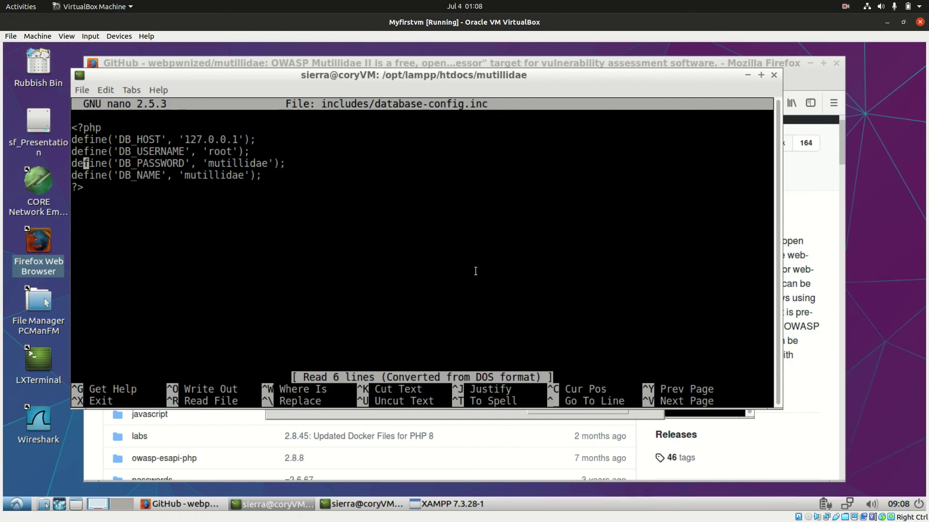
{"action": "key", "text": "Right"}
{"action": "key", "text": "Right"}
{"action": "key", "text": "Right"}
{"action": "key", "text": "Right"}
{"action": "key", "text": "Right"}
{"action": "key", "text": "Right"}
{"action": "key", "text": "Right"}
{"action": "key", "text": "Right"}
{"action": "key", "text": "Right"}
{"action": "key", "text": "Right"}
{"action": "key", "text": "Right"}
{"action": "key", "text": "Right"}
{"action": "key", "text": "Right"}
{"action": "key", "text": "Right"}
{"action": "key", "text": "Right"}
{"action": "key", "text": "Right"}
{"action": "key", "text": "Right"}
{"action": "key", "text": "Right"}
{"action": "key", "text": "Right"}
{"action": "key", "text": "Right"}
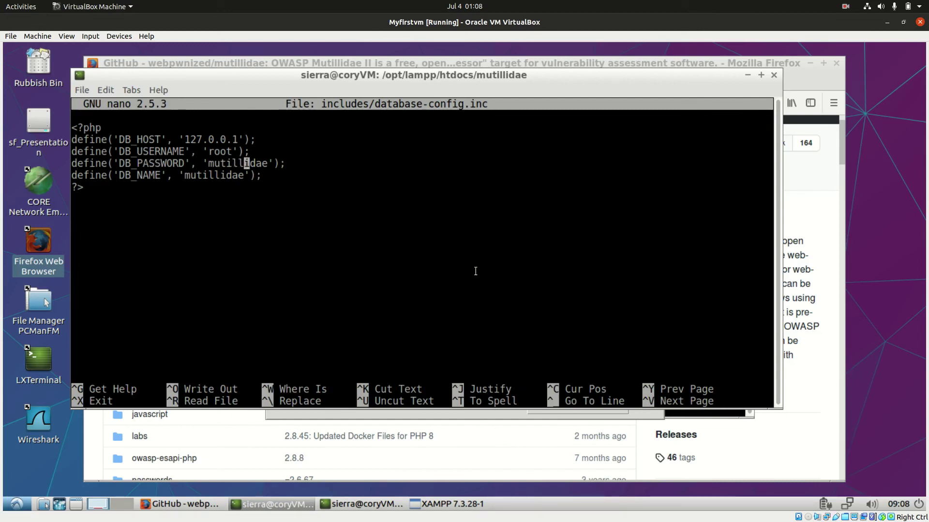
{"action": "key", "text": "Right"}
{"action": "key", "text": "Right"}
{"action": "key", "text": "Right"}
{"action": "key", "text": "BackSpace"}
{"action": "key", "text": "BackSpace"}
{"action": "key", "text": "BackSpace"}
{"action": "key", "text": "BackSpace"}
{"action": "key", "text": "BackSpace"}
{"action": "key", "text": "BackSpace"}
{"action": "key", "text": "BackSpace"}
{"action": "key", "text": "BackSpace"}
{"action": "key", "text": "BackSpace"}
{"action": "key", "text": "BackSpace"}
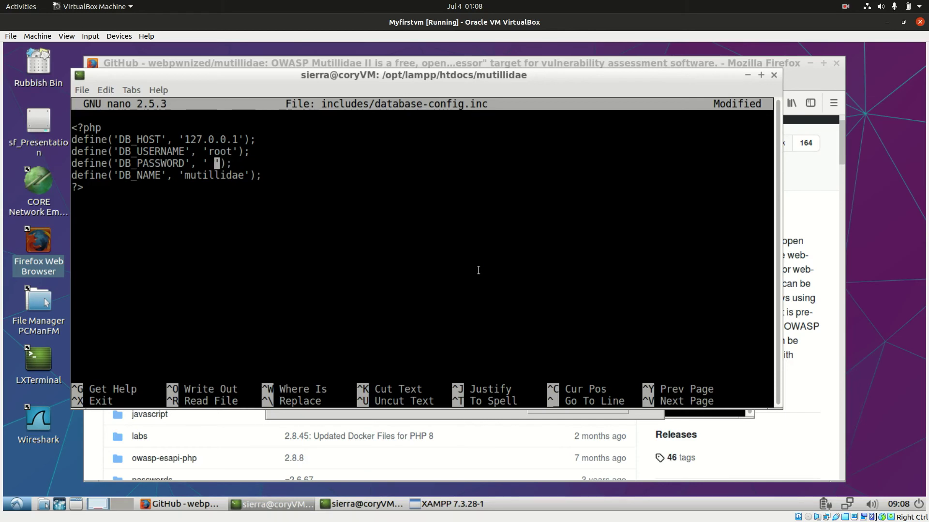
{"action": "key", "text": "ctrl+s"}
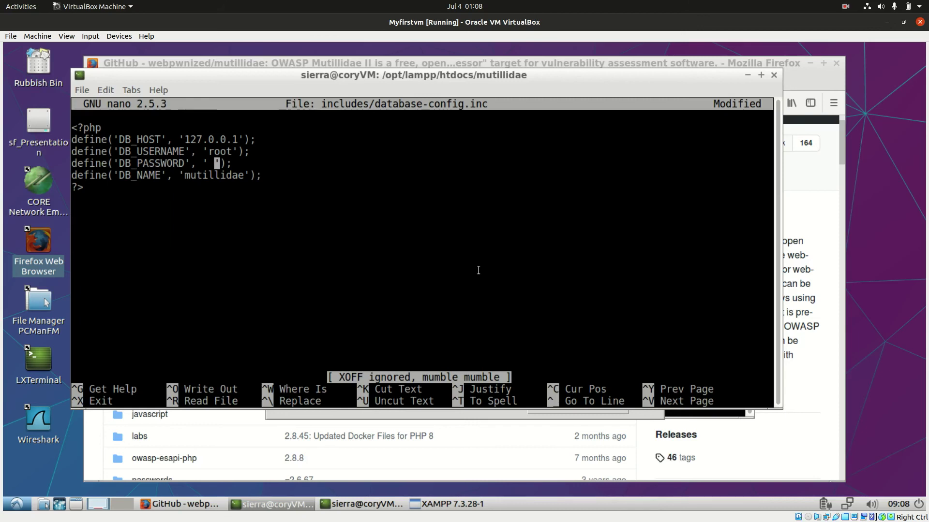
{"action": "key", "text": "ctrl+x"}
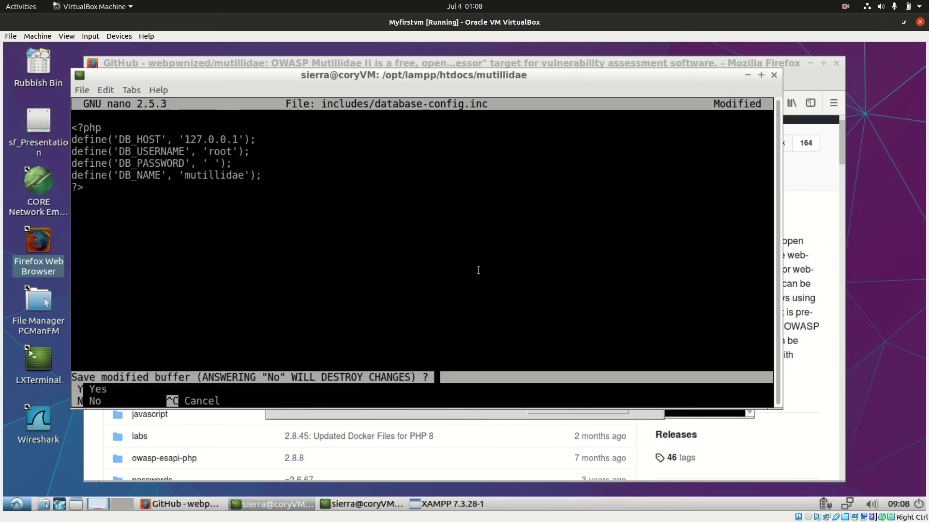
{"action": "key", "text": "y"}
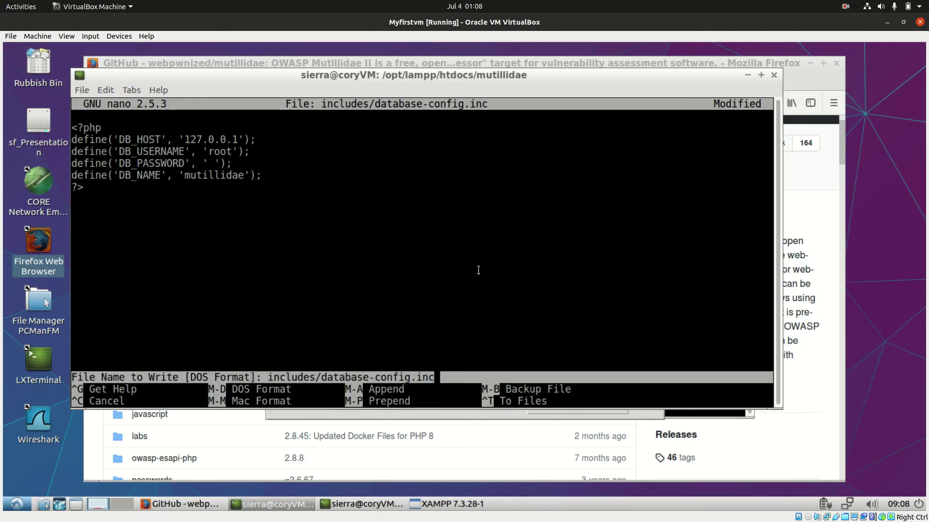
{"action": "key", "text": "Return"}
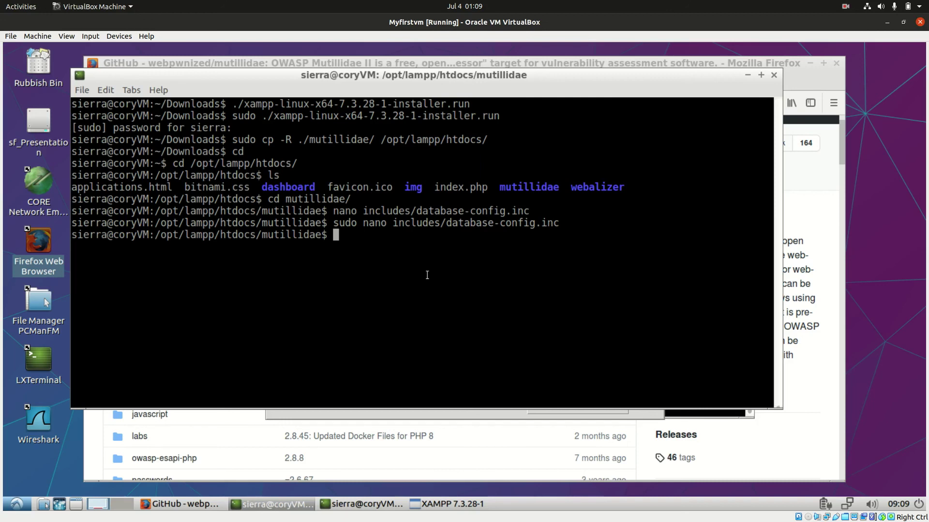
Step: Run sudo /opt/lampp/lampp start to bring up MySQL and ProFTPD
{"action": "type", "text": "sudo /opt/l"}
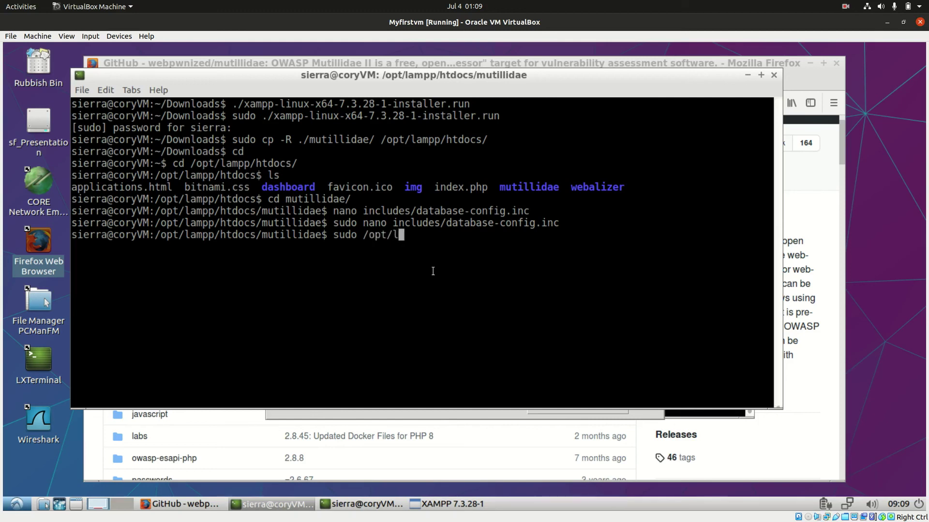
{"action": "type", "text": "mpp/lampp  s"}
{"action": "key", "text": "BackSpace"}
{"action": "key", "text": "BackSpace"}
{"action": "type", "text": "start"}
{"action": "key", "text": "Return"}
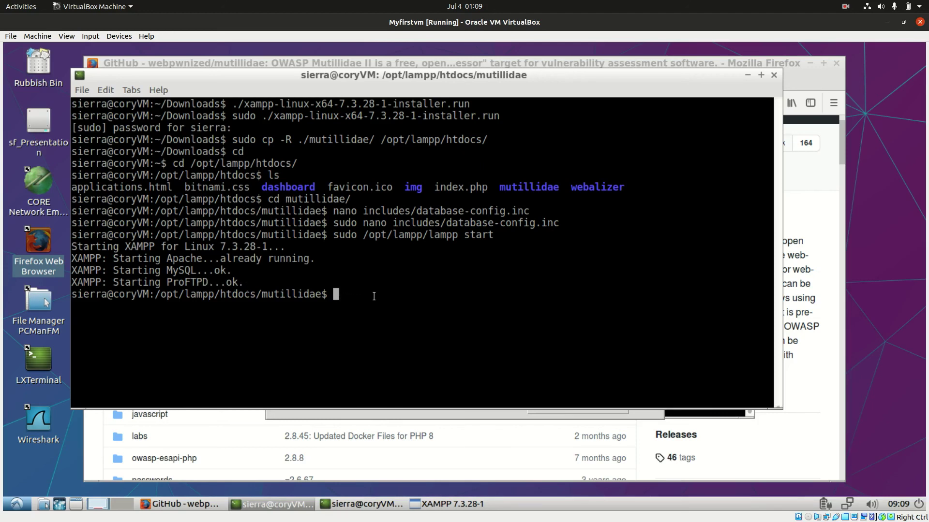
Step: Load localhost/mutillidae/ in a new Firefox tab and review the database-offline page
{"action": "left_click_drag", "start_coordinate": [279, 77], "coordinate": [356, 205]}
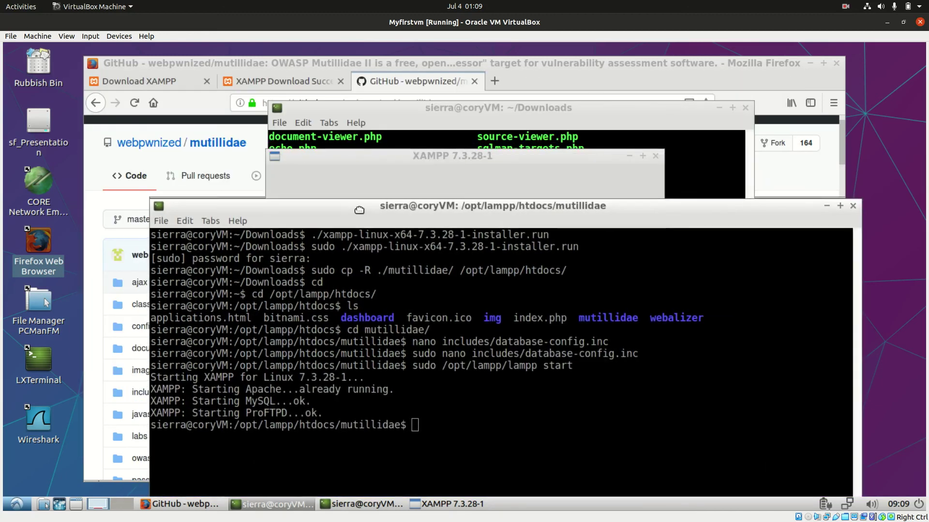
{"action": "left_click", "coordinate": [495, 80]}
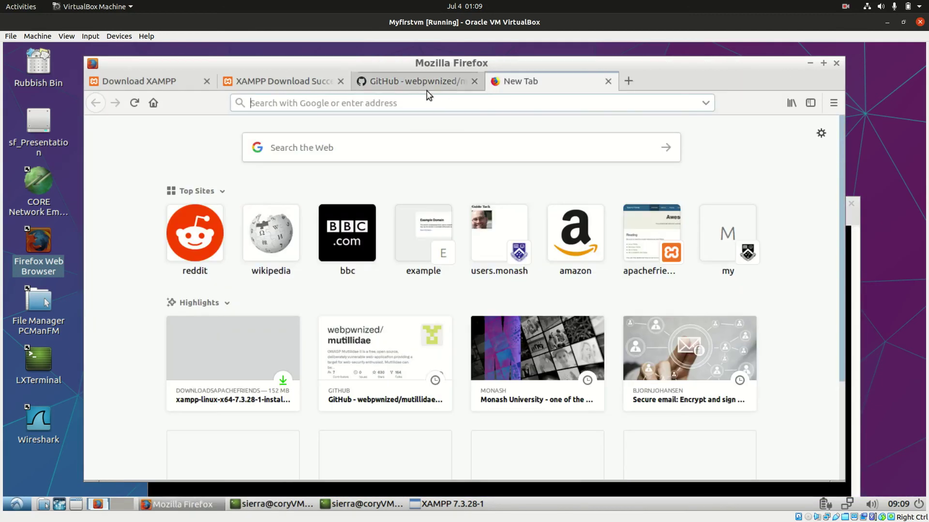
{"action": "type", "text": "loca"}
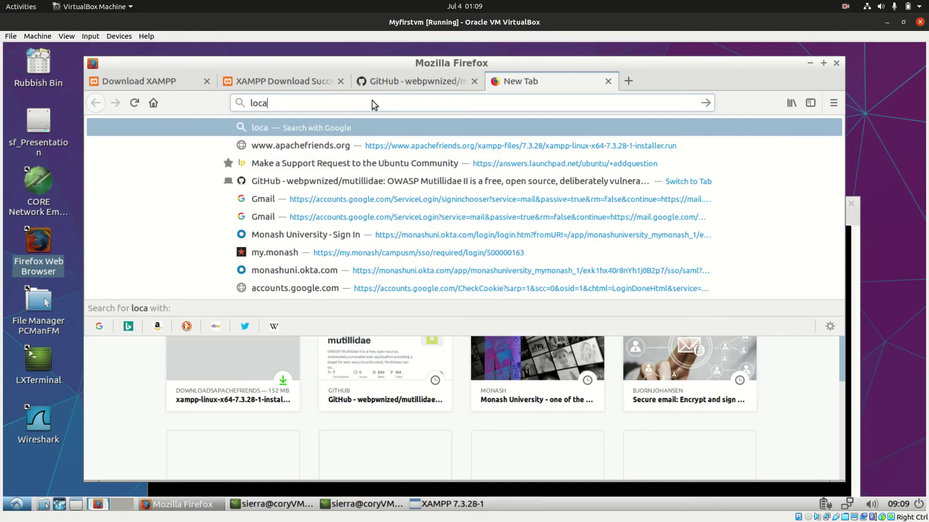
{"action": "type", "text": "lhost"}
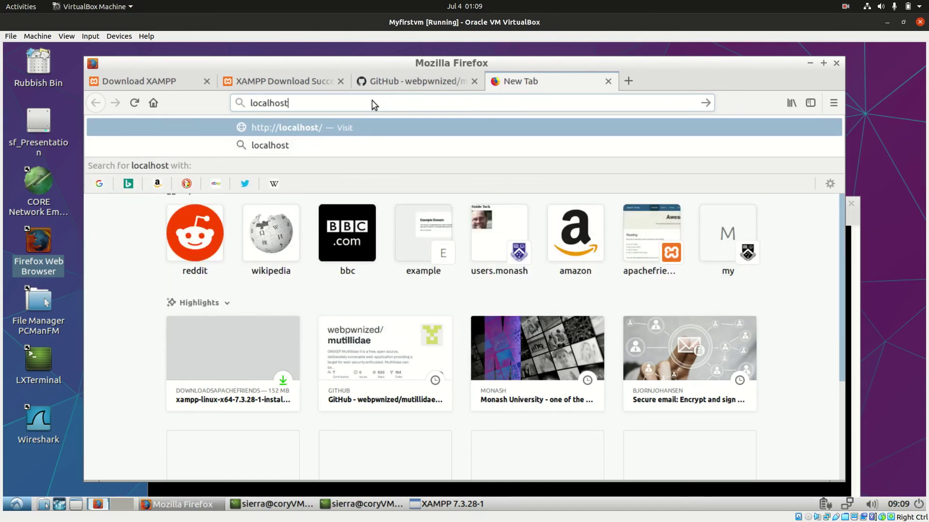
{"action": "type", "text": "/mu"}
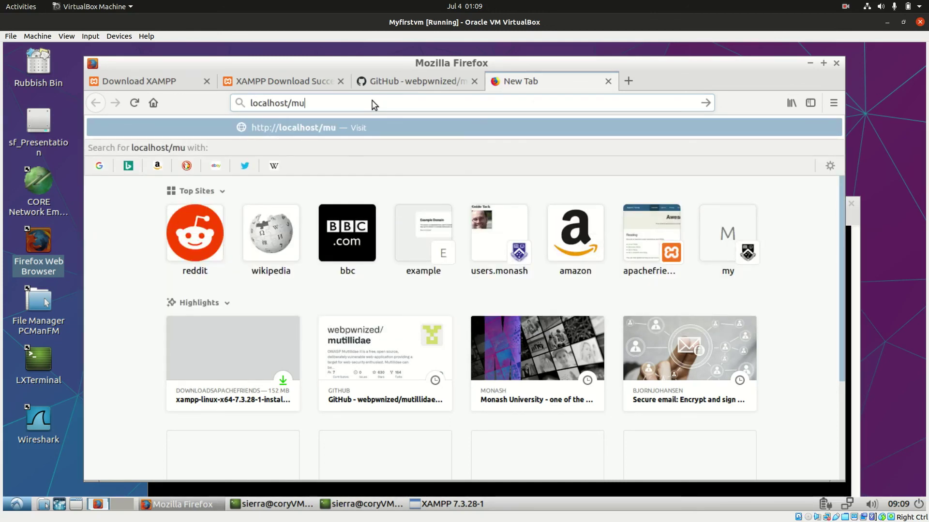
{"action": "type", "text": "tillidae/"}
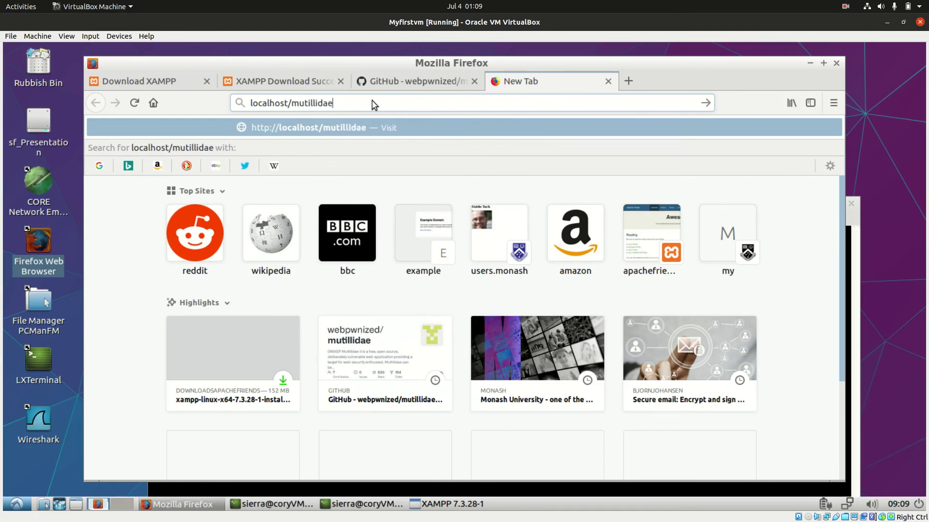
{"action": "key", "text": "Return"}
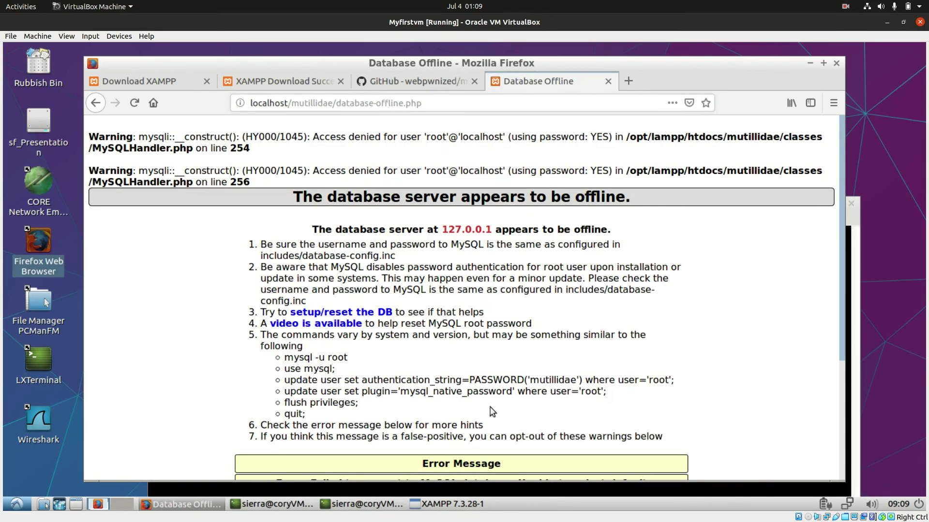
{"action": "scroll", "coordinate": [486, 416], "scroll_direction": "down", "scroll_amount": 5}
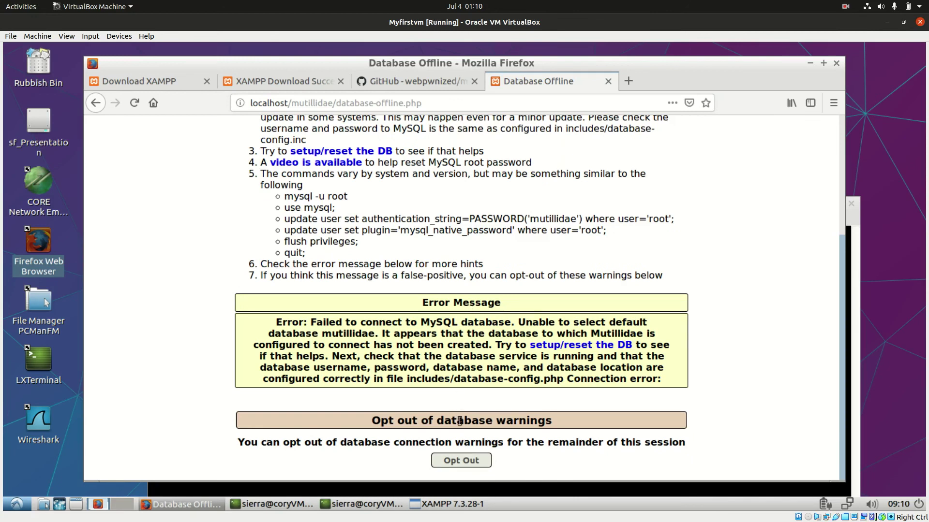
{"action": "scroll", "coordinate": [460, 421], "scroll_direction": "up", "scroll_amount": 4}
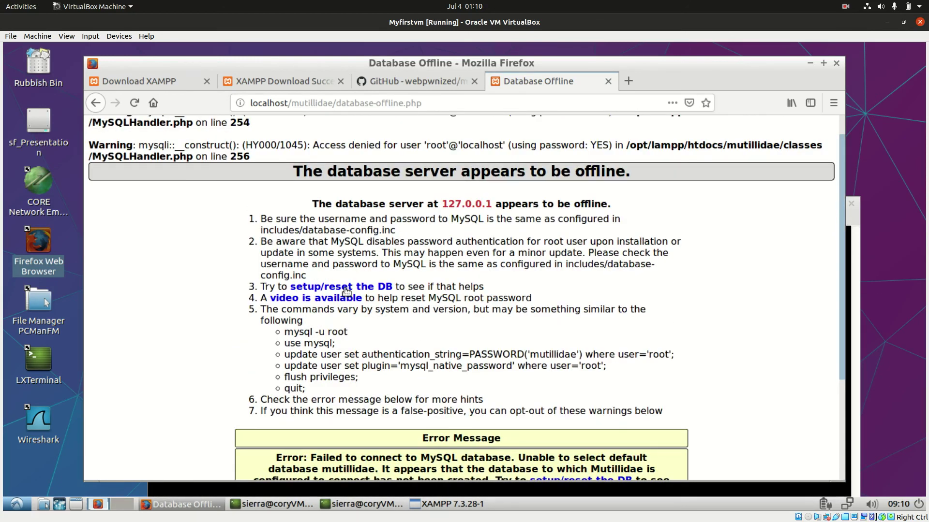
Step: Reset the database via 'setup/reset the DB', accept the alert, and review the Mutillidae 2.8.48 home page
{"action": "left_click", "coordinate": [346, 290]}
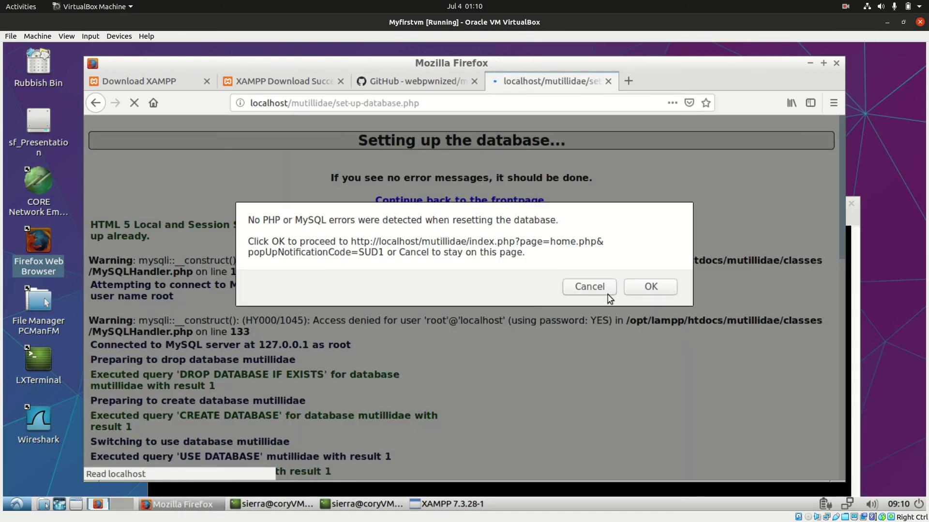
{"action": "left_click", "coordinate": [647, 286]}
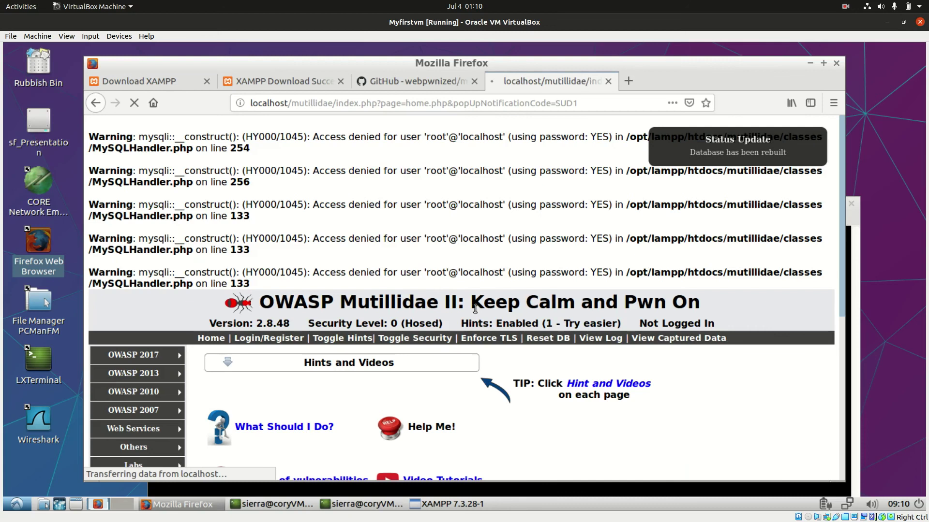
{"action": "scroll", "coordinate": [554, 290], "scroll_direction": "down", "scroll_amount": 3}
{"action": "scroll", "coordinate": [568, 270], "scroll_direction": "down", "scroll_amount": 3}
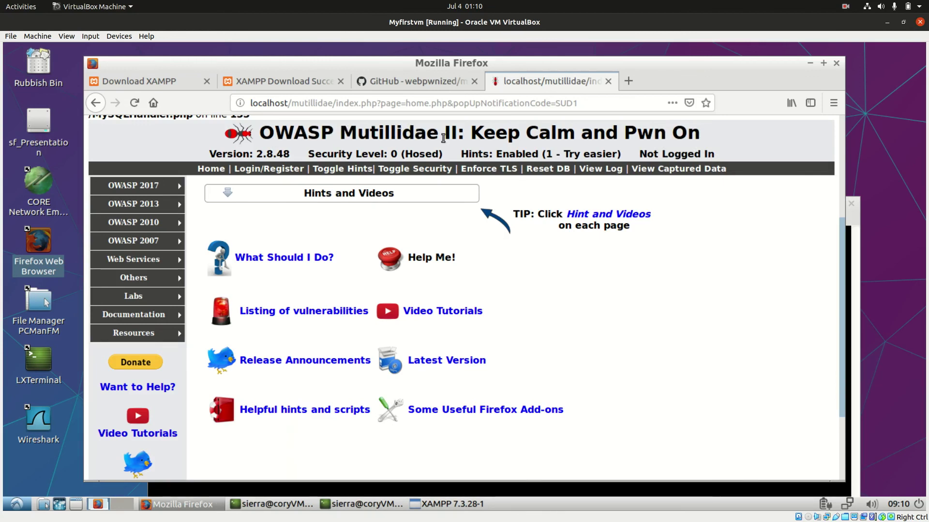
{"action": "scroll", "coordinate": [468, 251], "scroll_direction": "up", "scroll_amount": 1}
{"action": "scroll", "coordinate": [408, 215], "scroll_direction": "down", "scroll_amount": 2}
{"action": "scroll", "coordinate": [412, 221], "scroll_direction": "up", "scroll_amount": 3}
{"action": "scroll", "coordinate": [446, 182], "scroll_direction": "up", "scroll_amount": 2}
{"action": "scroll", "coordinate": [368, 205], "scroll_direction": "down", "scroll_amount": 4}
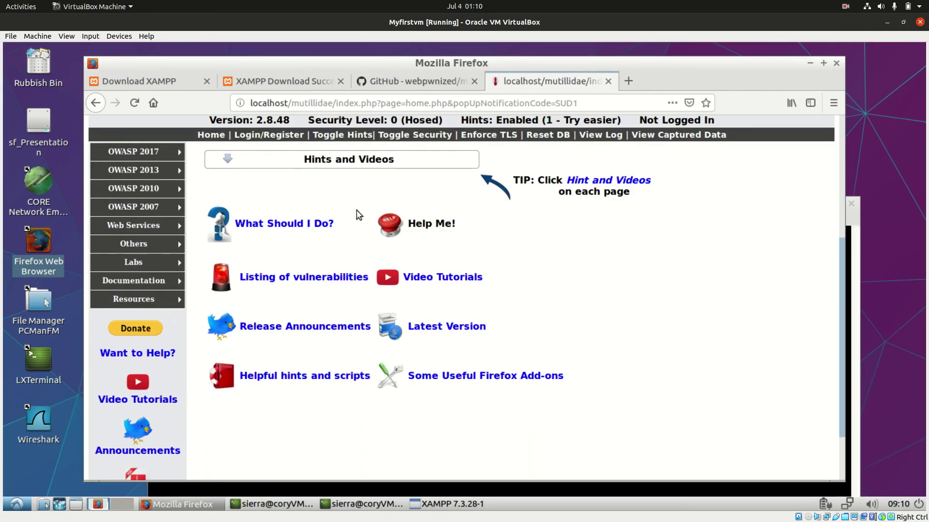